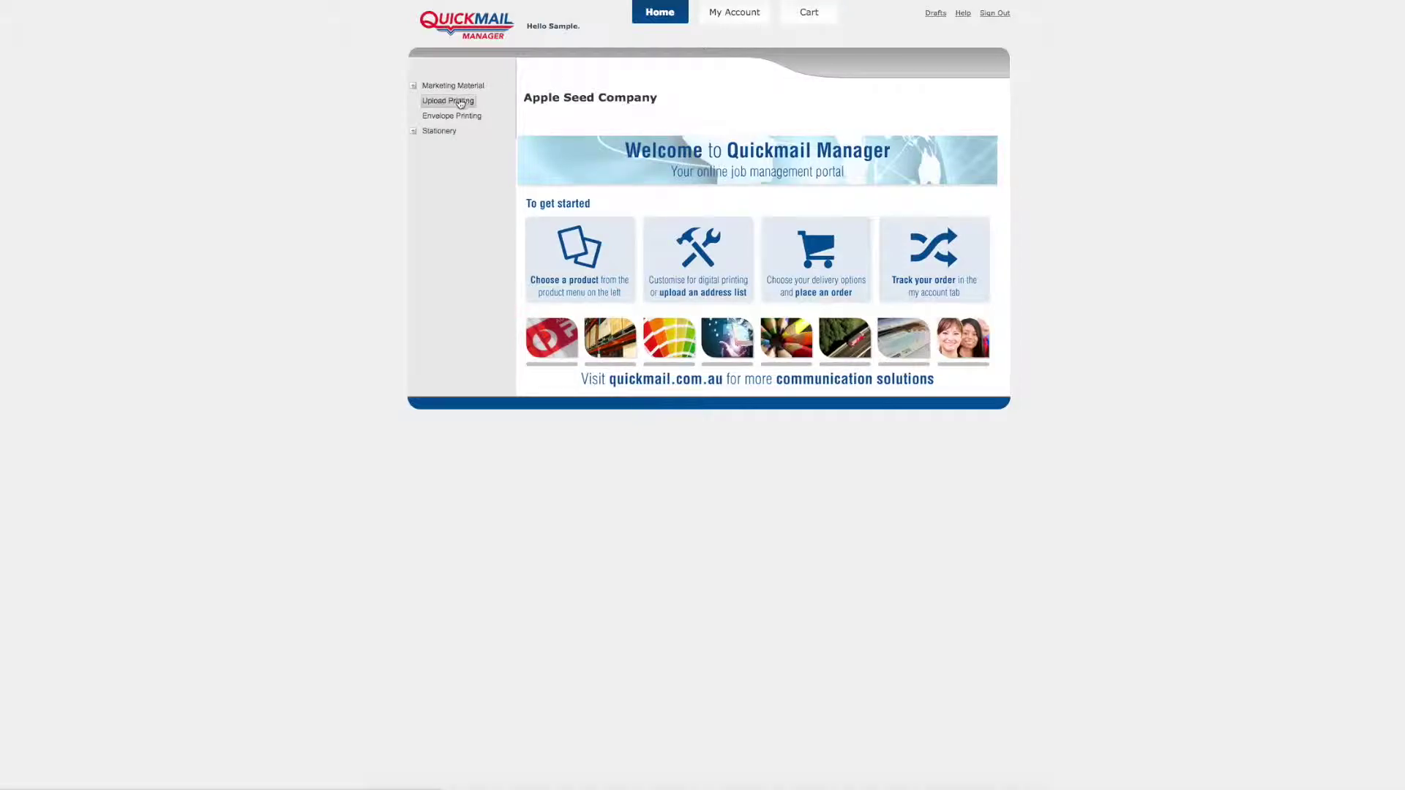
# Step: Start an order for the Just Sold Postcard from the Postcard Mailers under Marketing Material
pyautogui.click(413, 85)
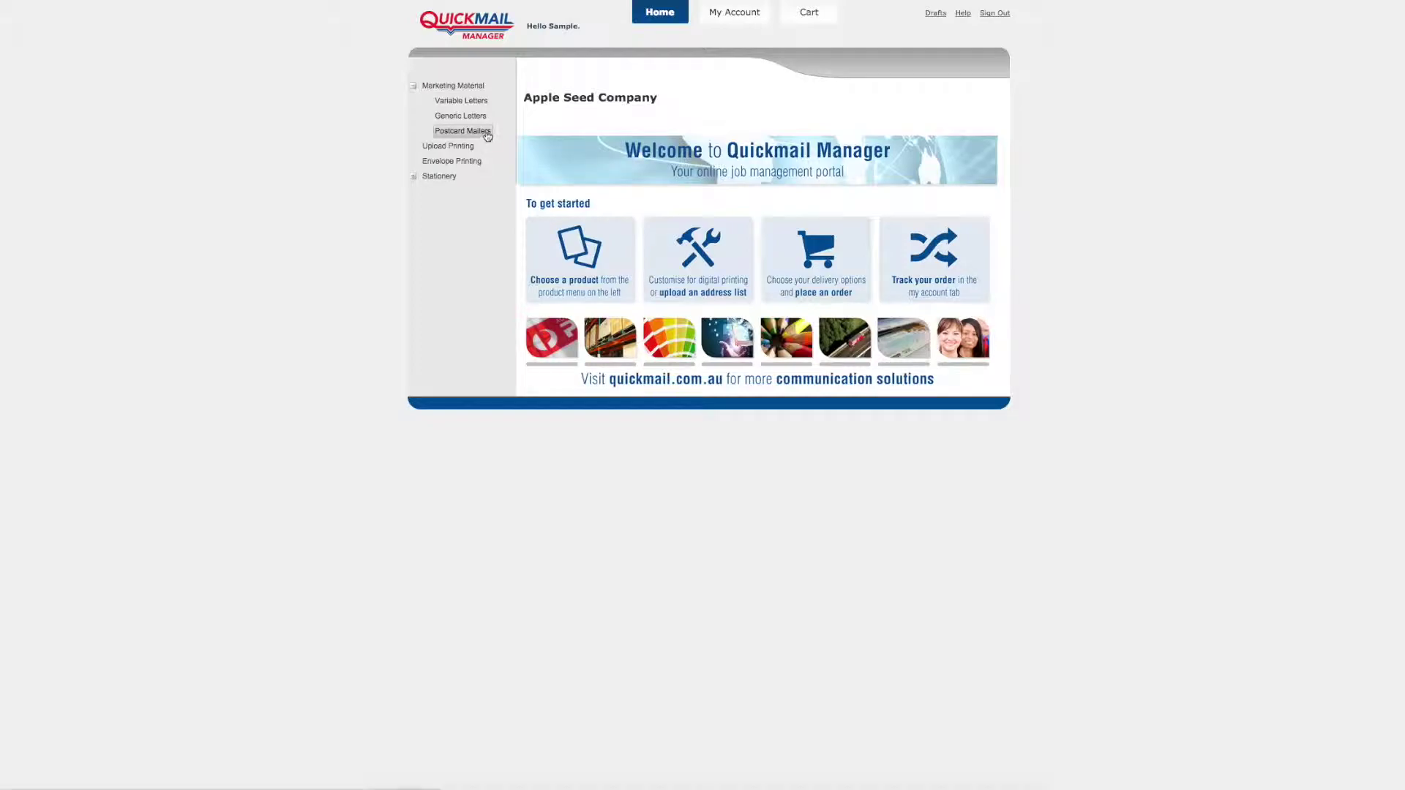
pyautogui.click(487, 136)
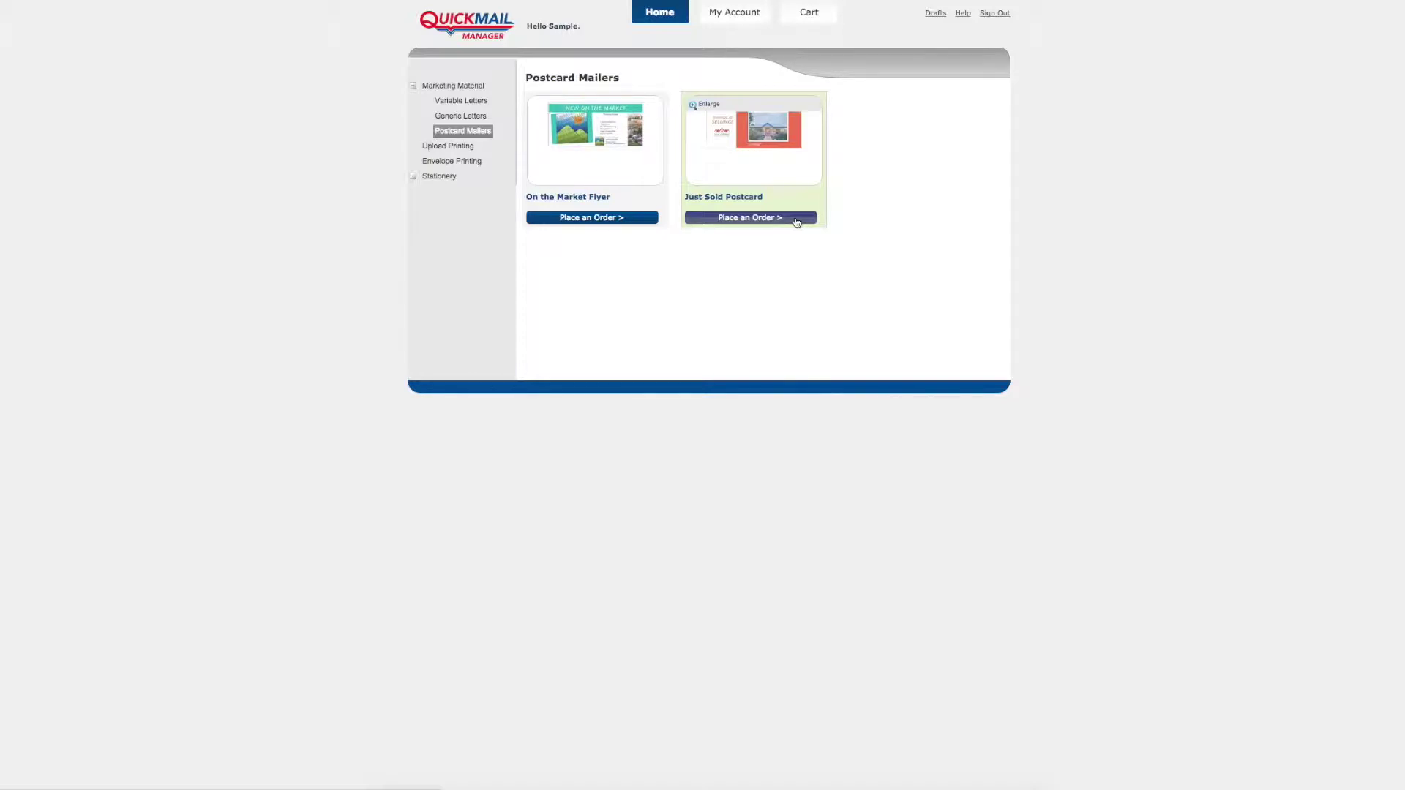
pyautogui.click(797, 222)
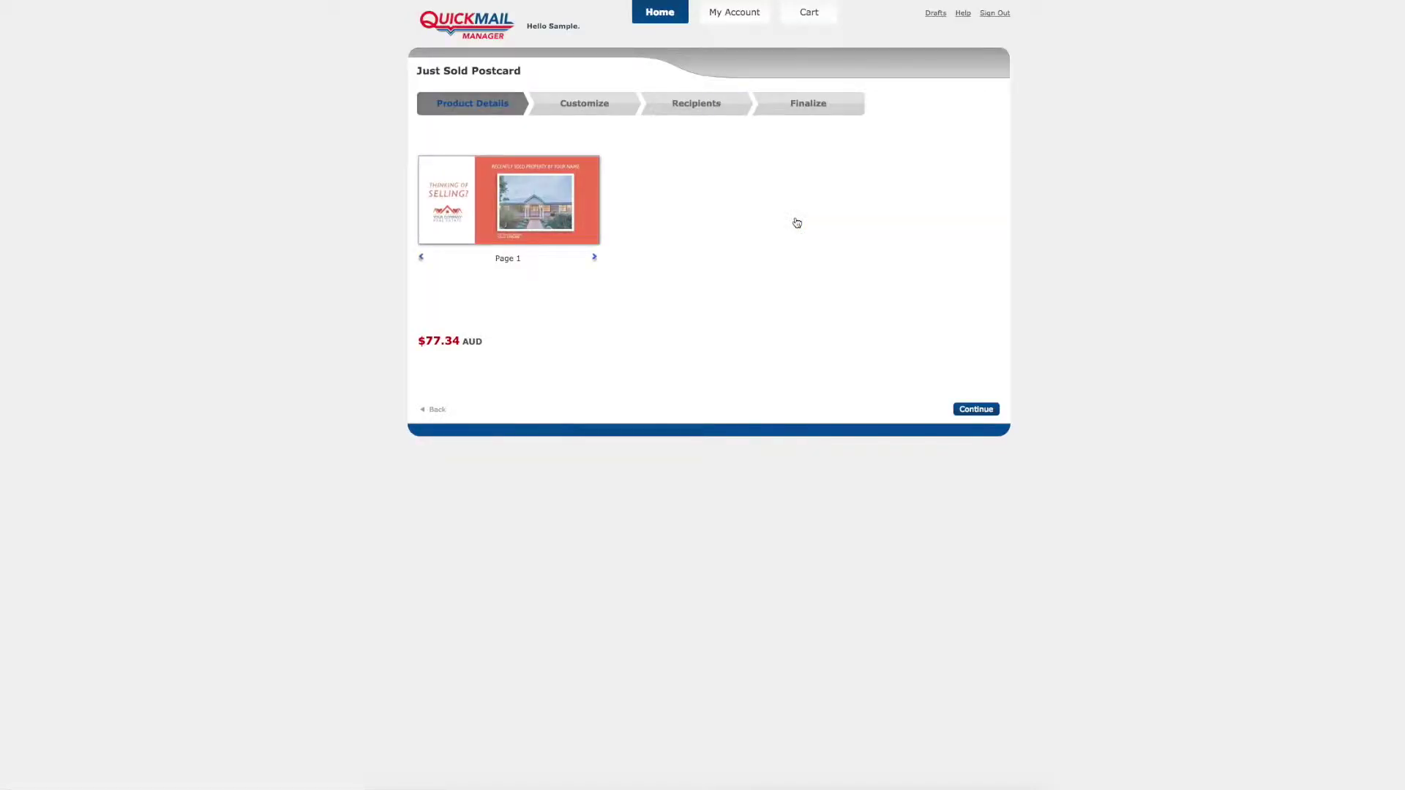
# Step: Preview the postcard's back and front, then continue to customisation
pyautogui.click(595, 259)
pyautogui.click(596, 260)
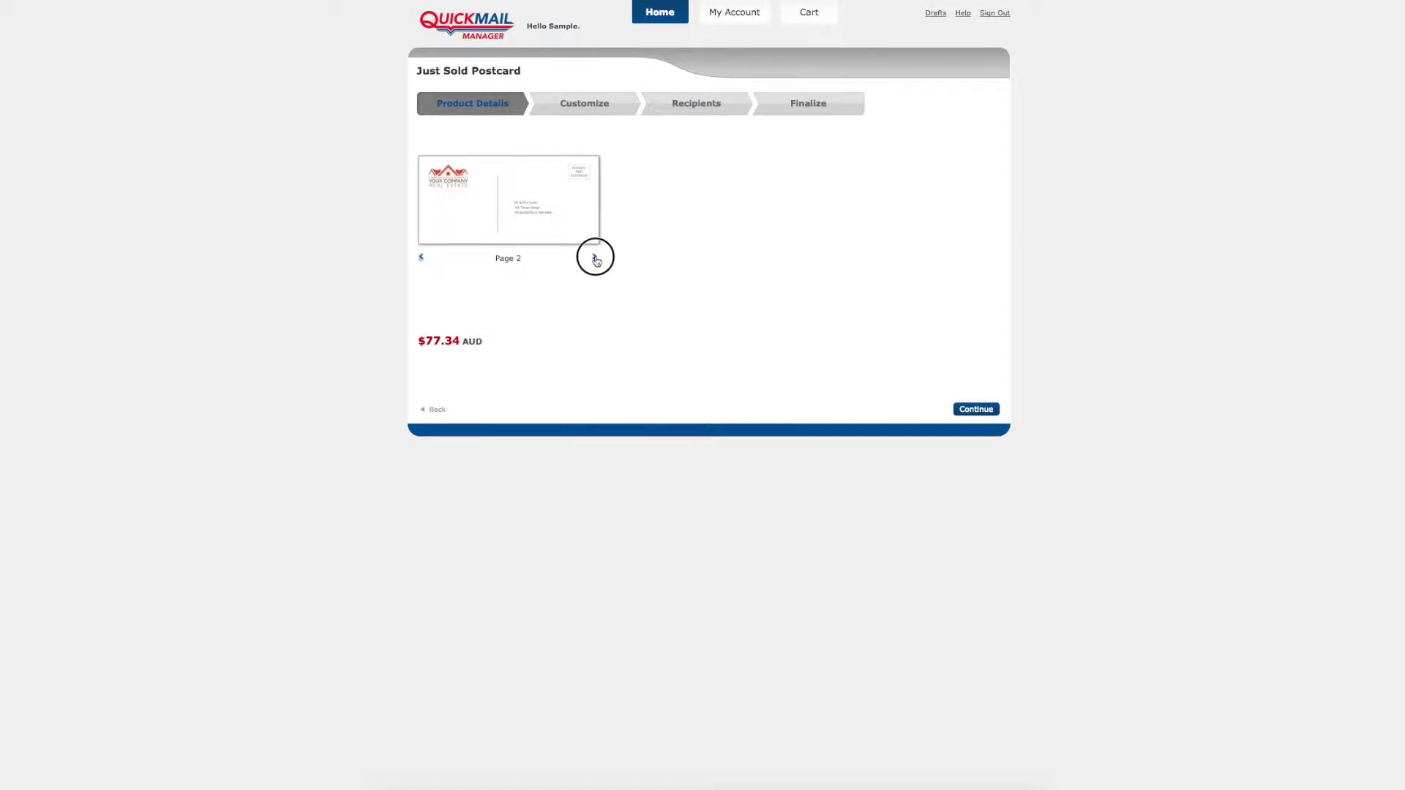
pyautogui.click(970, 410)
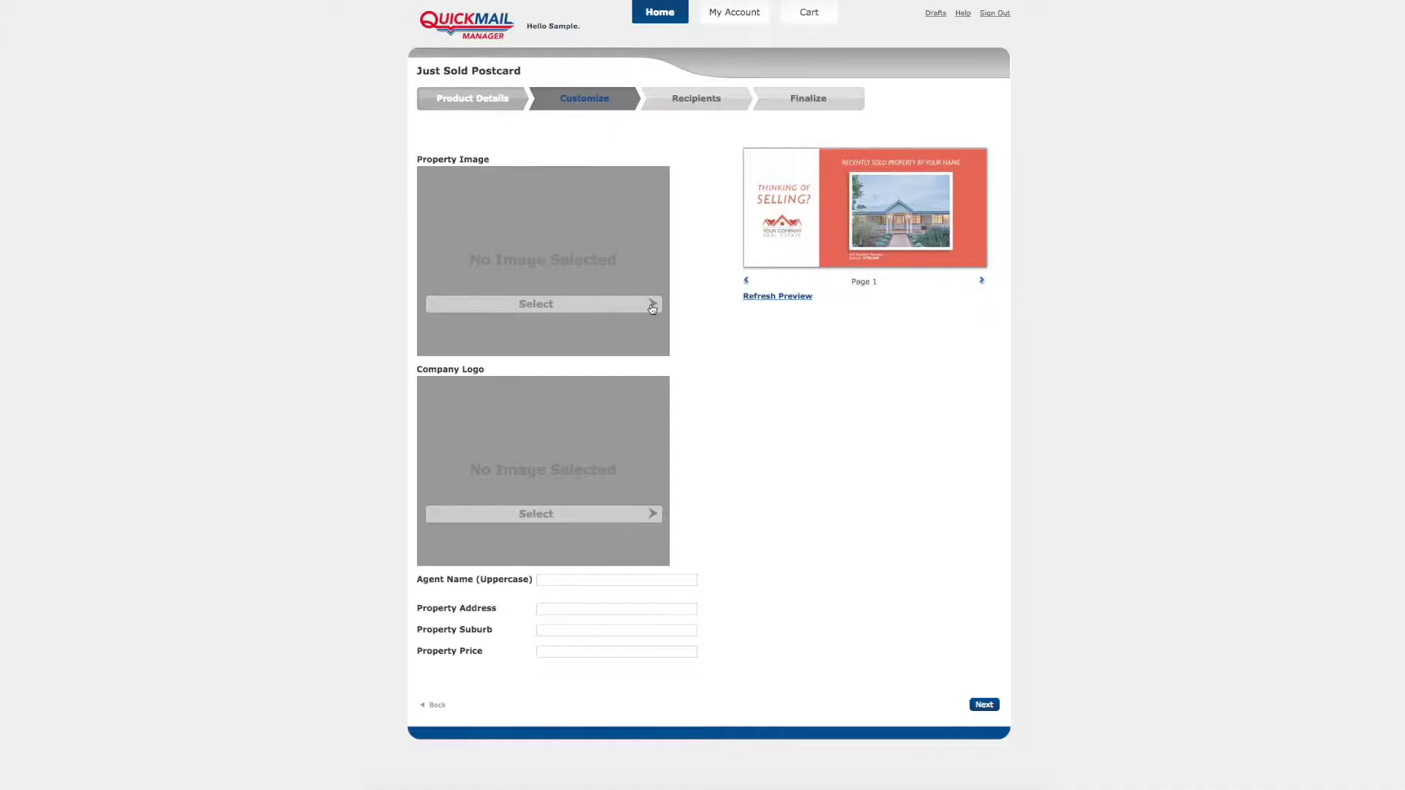
# Step: Use the house photo as the property image and add the company logo
pyautogui.click(652, 306)
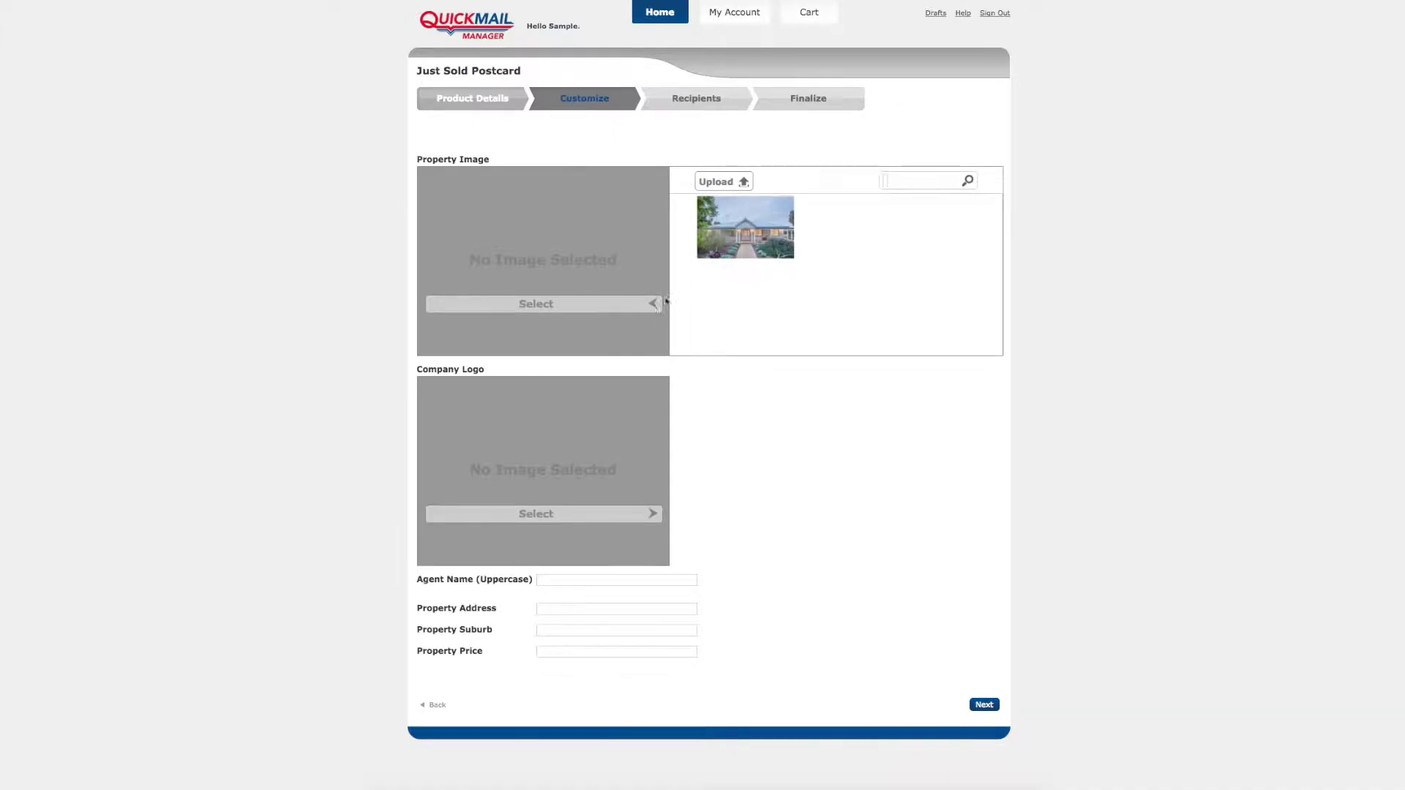
pyautogui.click(750, 228)
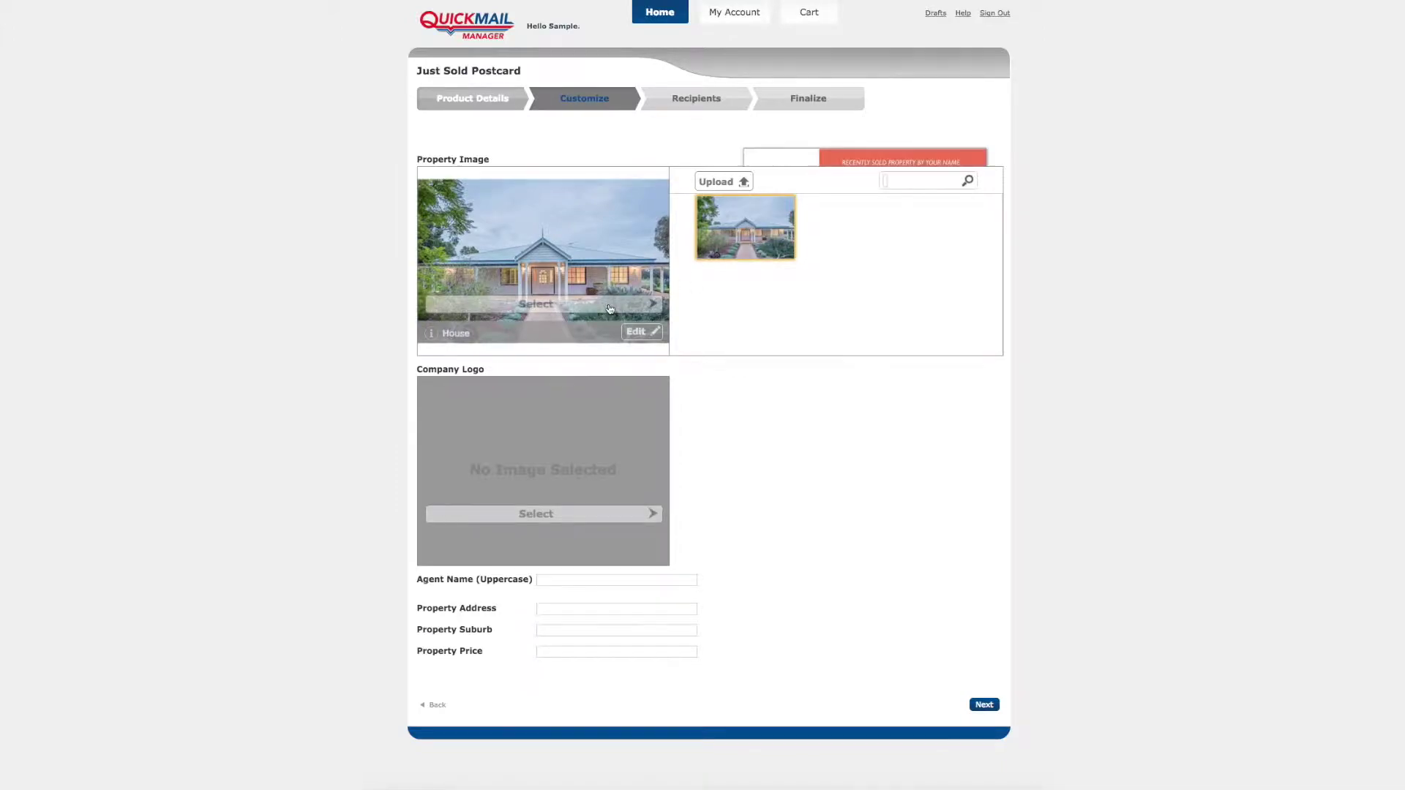
pyautogui.click(644, 520)
pyautogui.click(721, 438)
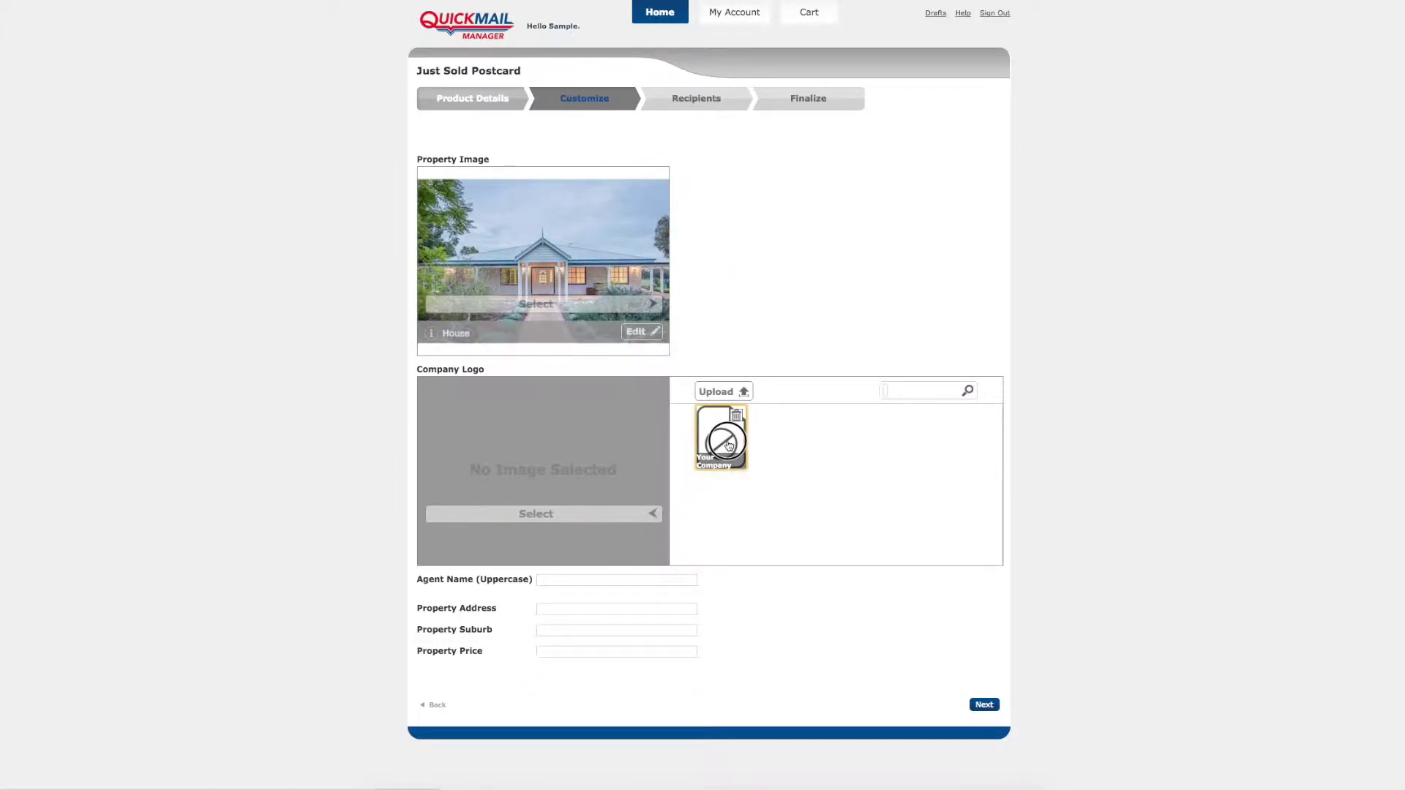
pyautogui.click(652, 514)
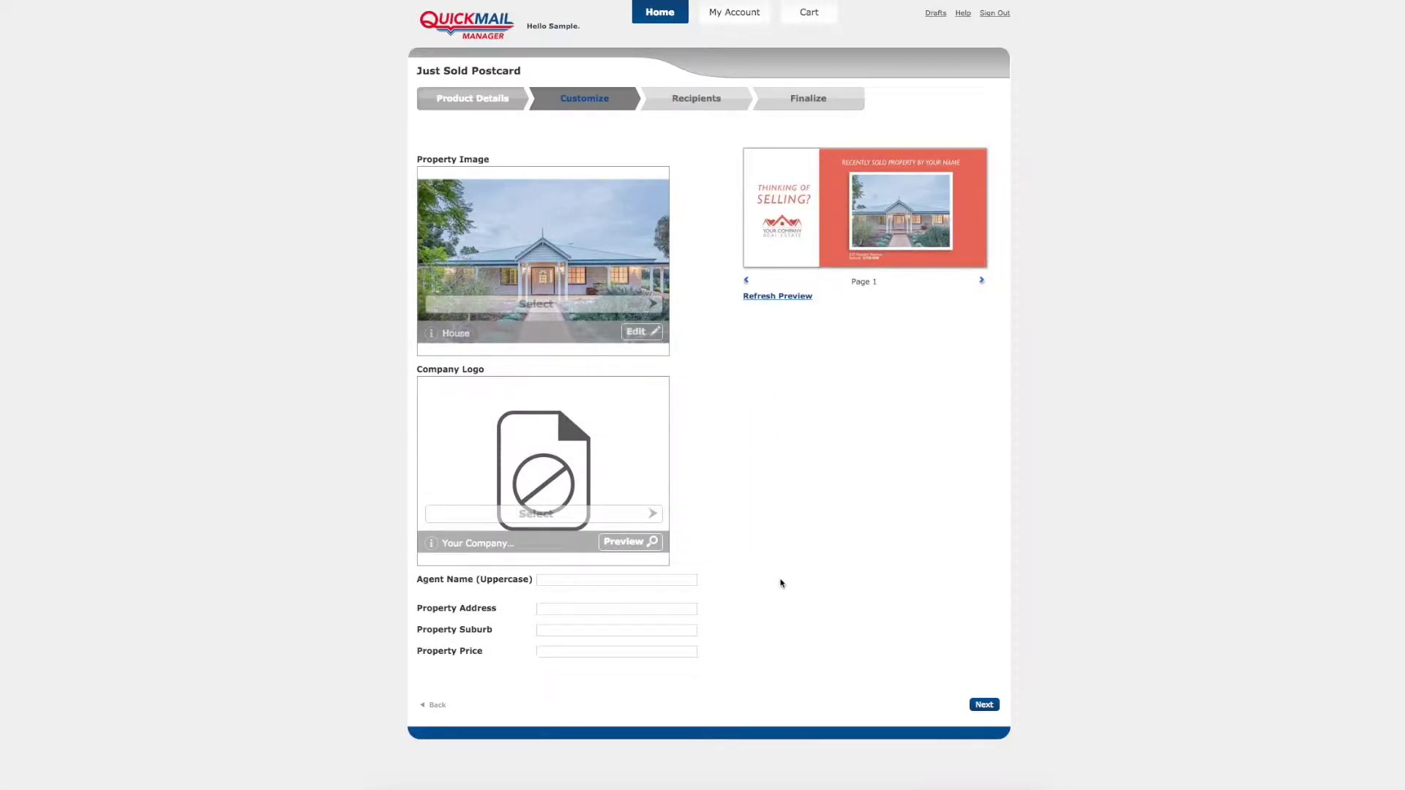
# Step: Enter the agent's name, property address and suburb with price 750,000, refresh the preview, and proceed
pyautogui.click(682, 578)
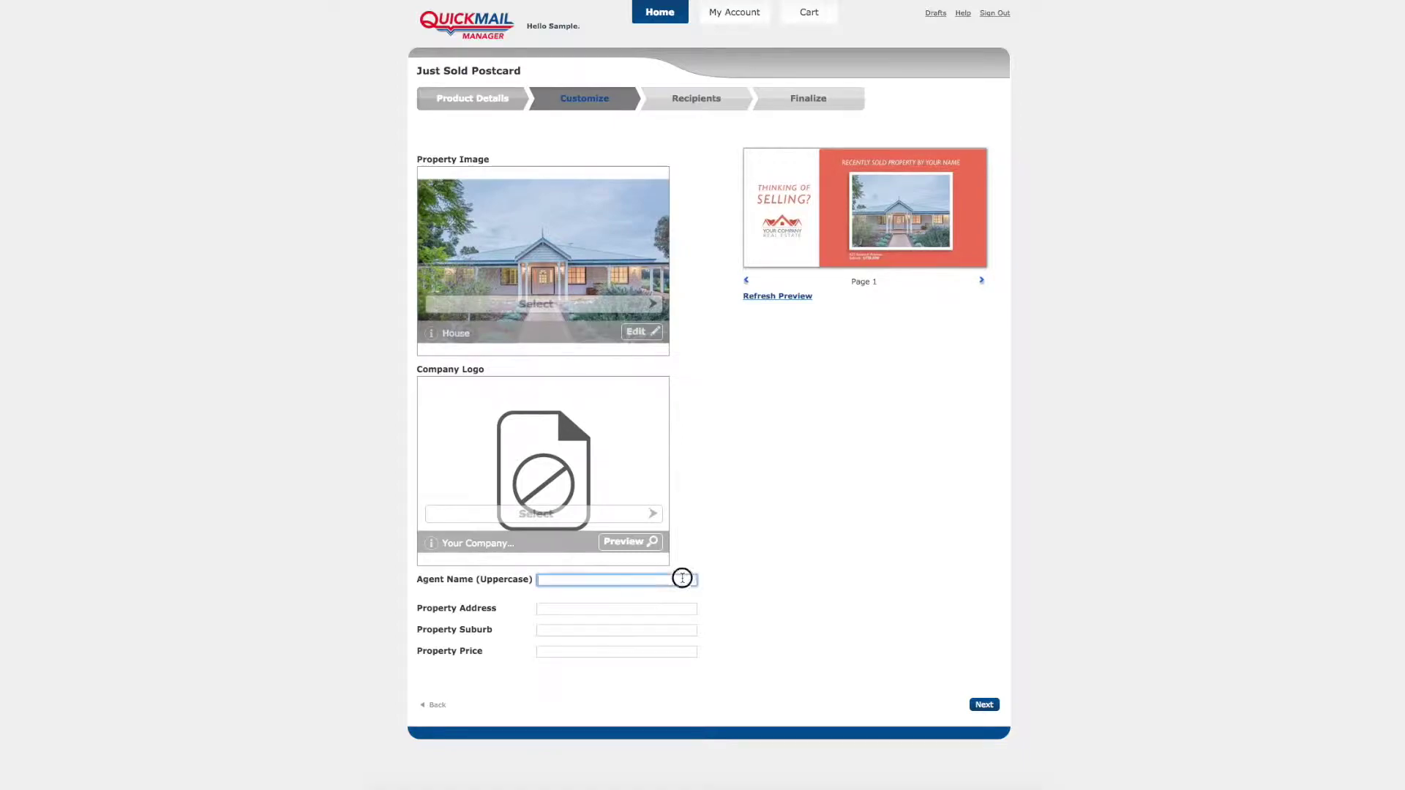
pyautogui.press('Tab')
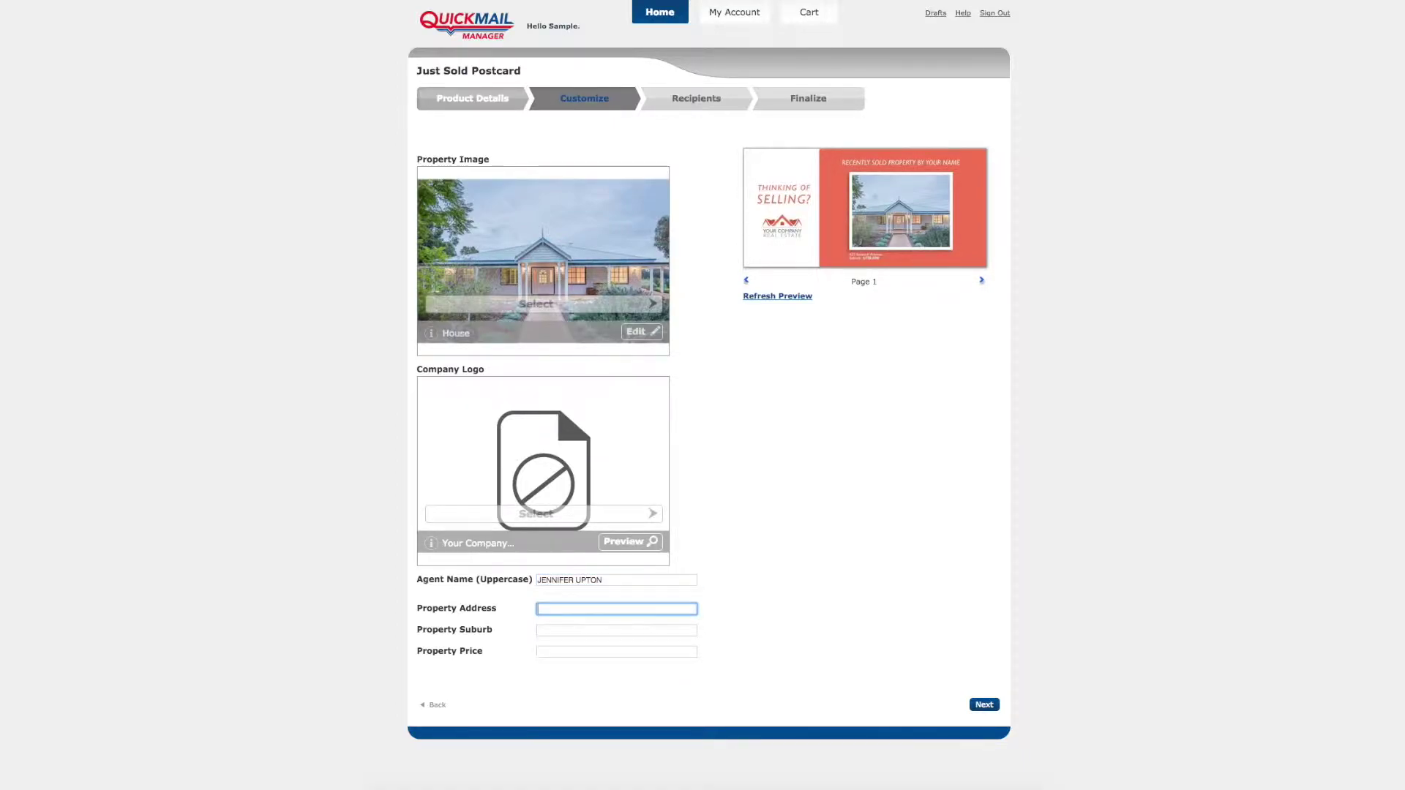
pyautogui.press('Tab')
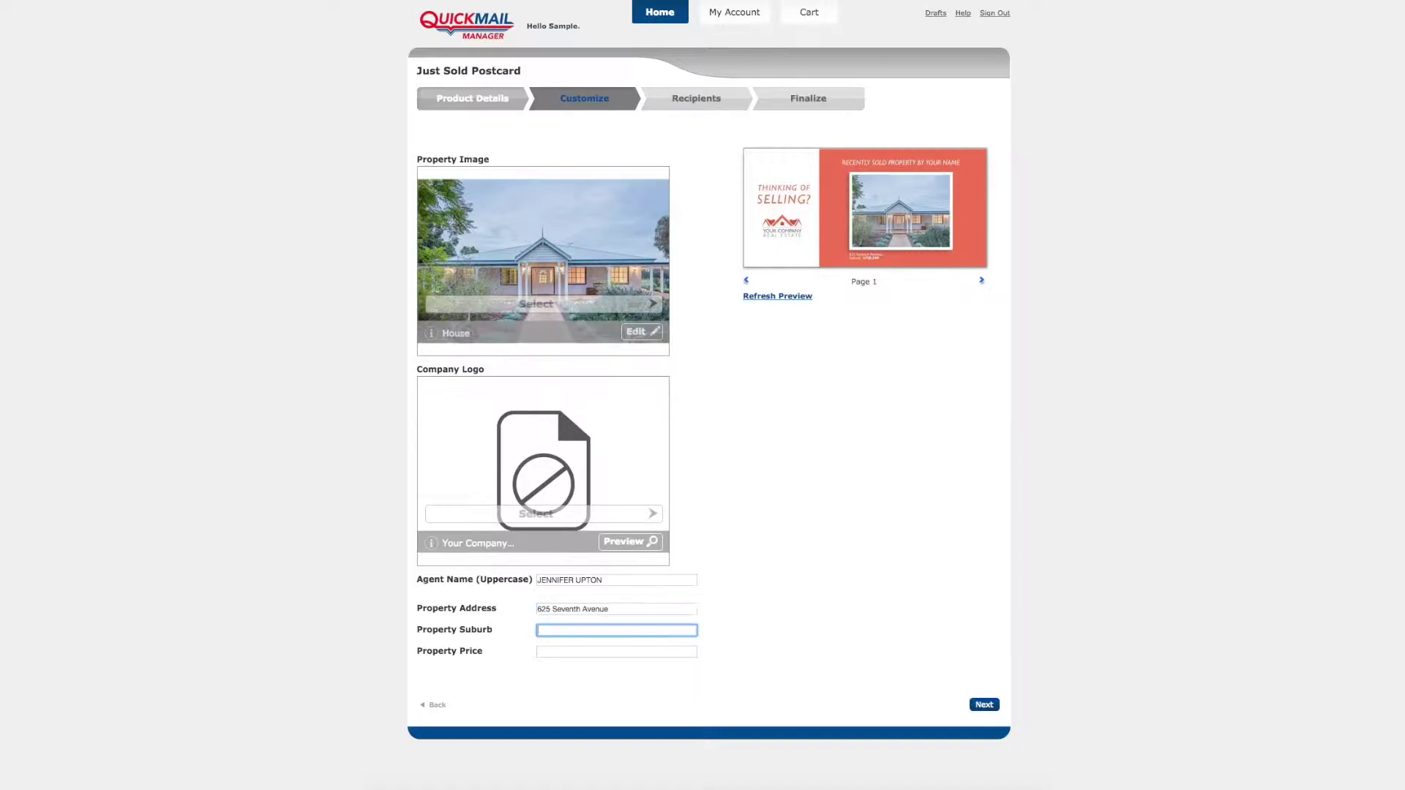
pyautogui.write('Orangeville')
pyautogui.press('Tab')
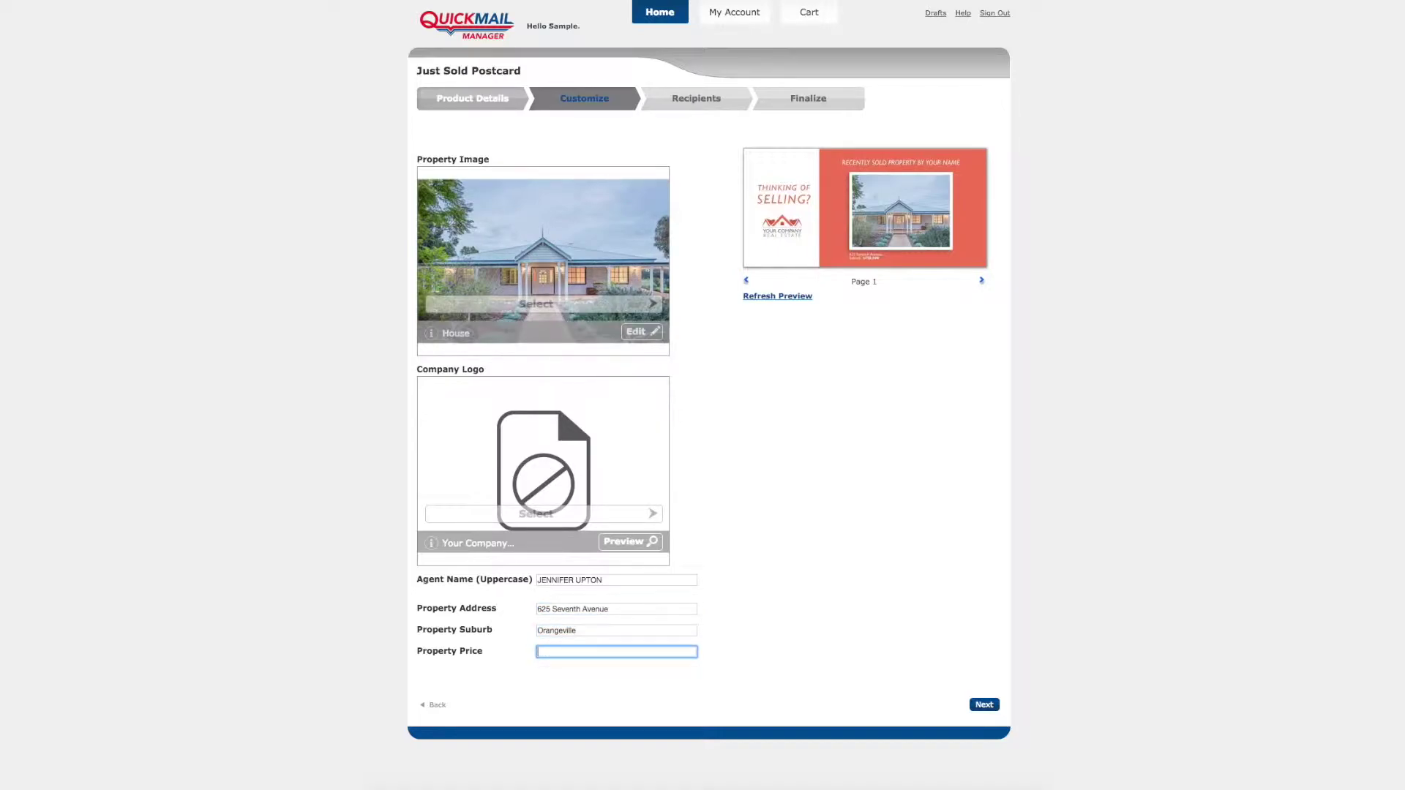
pyautogui.write('750,000')
pyautogui.click(789, 297)
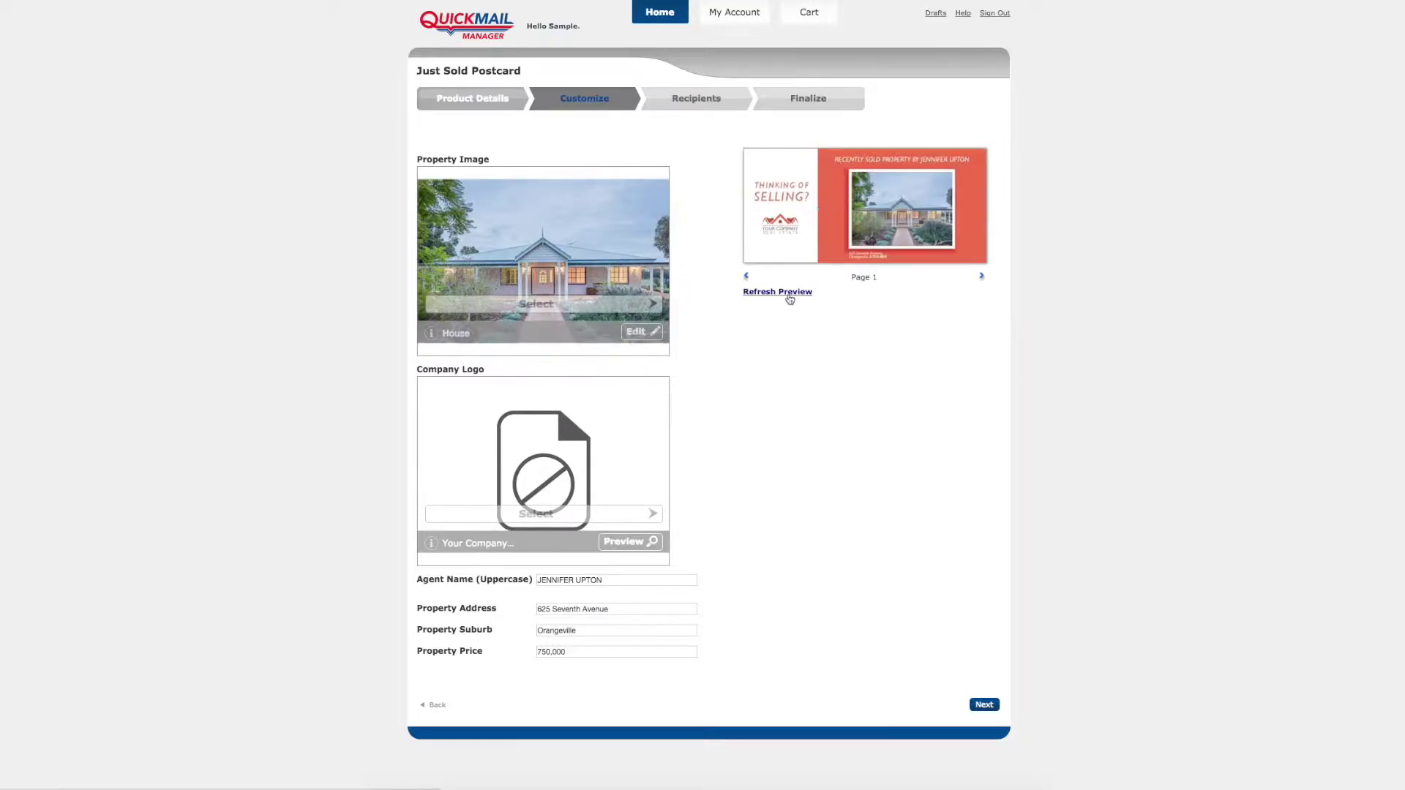
pyautogui.click(984, 704)
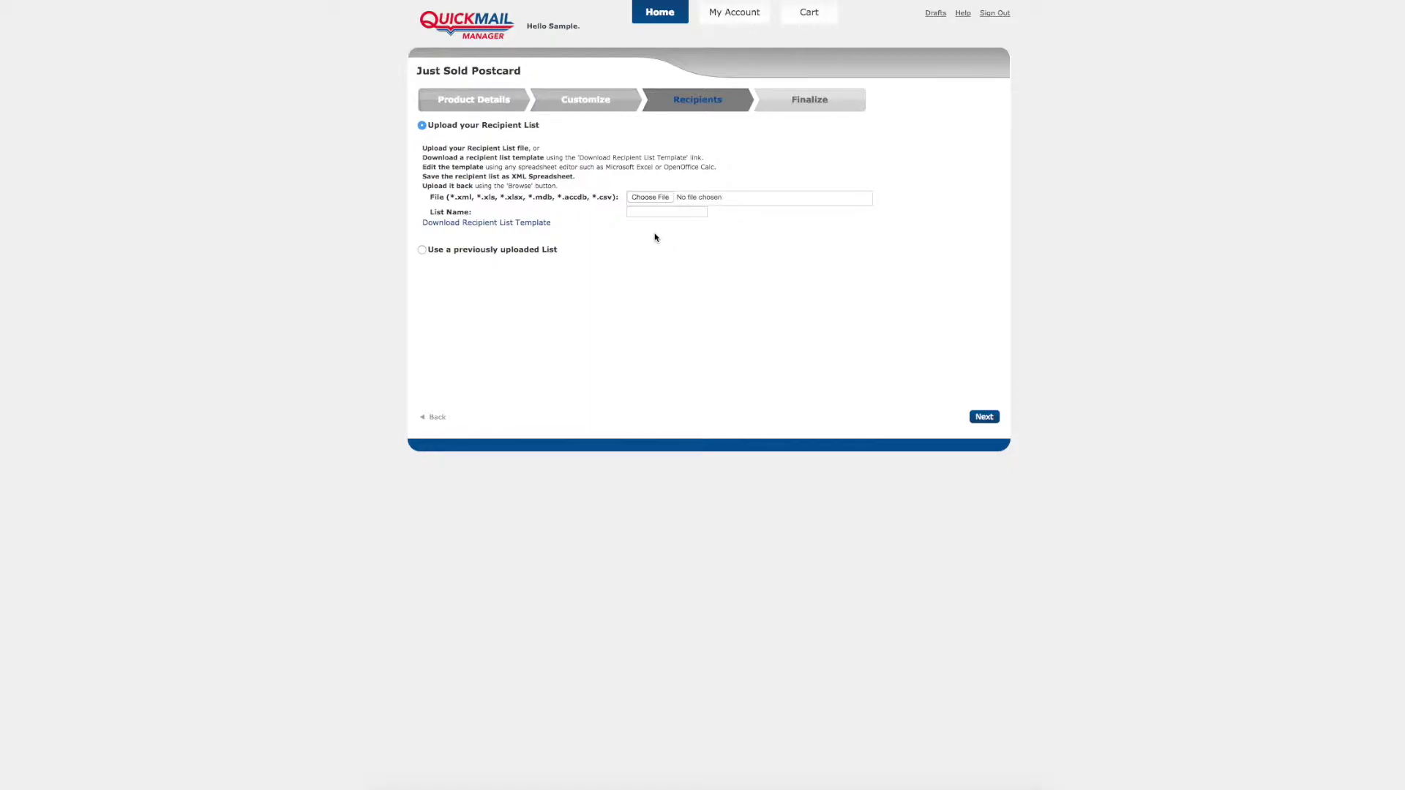
# Step: Attach Sample QM Manager Data.xlsx as the recipient list, loading 10 recipients
pyautogui.scroll(-1, 656, 237)
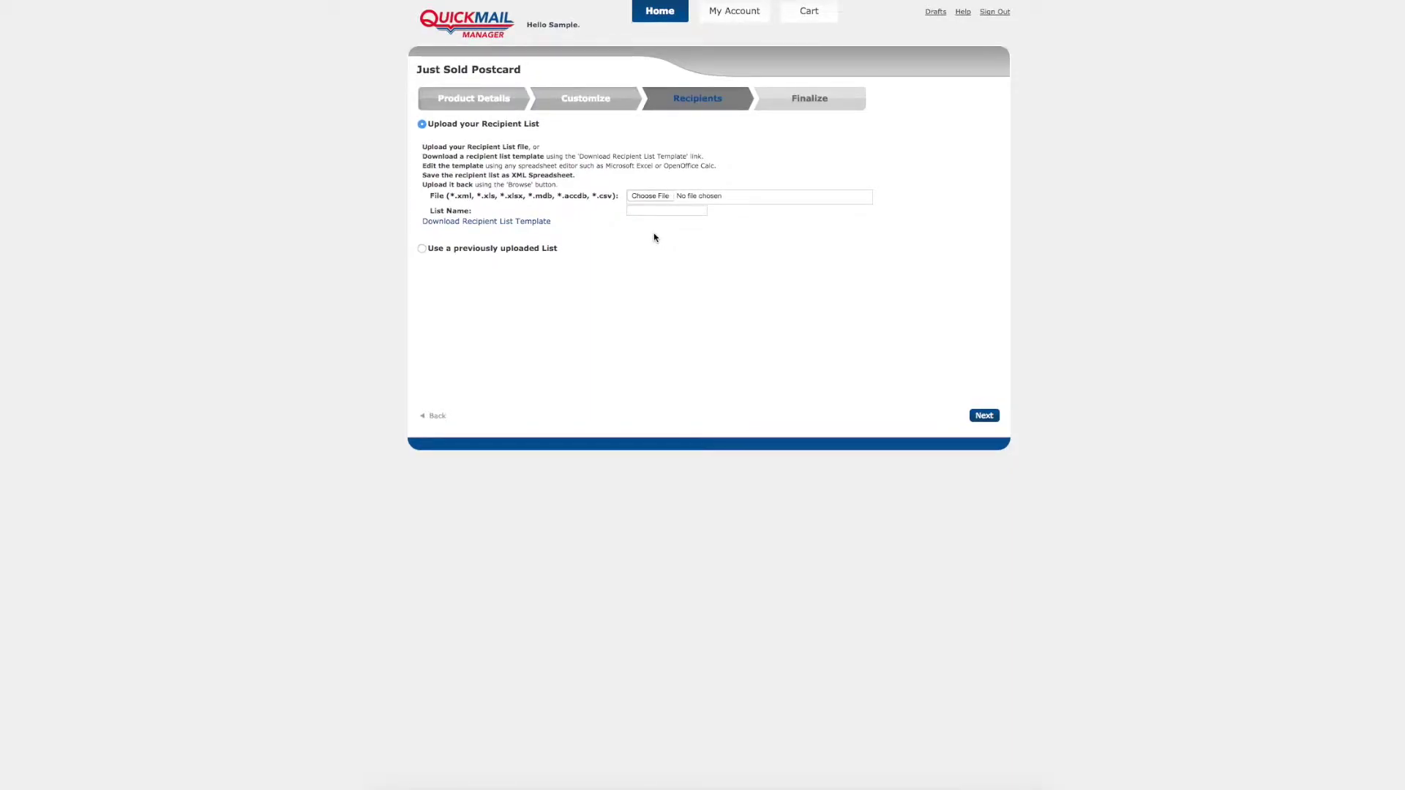
pyautogui.click(651, 196)
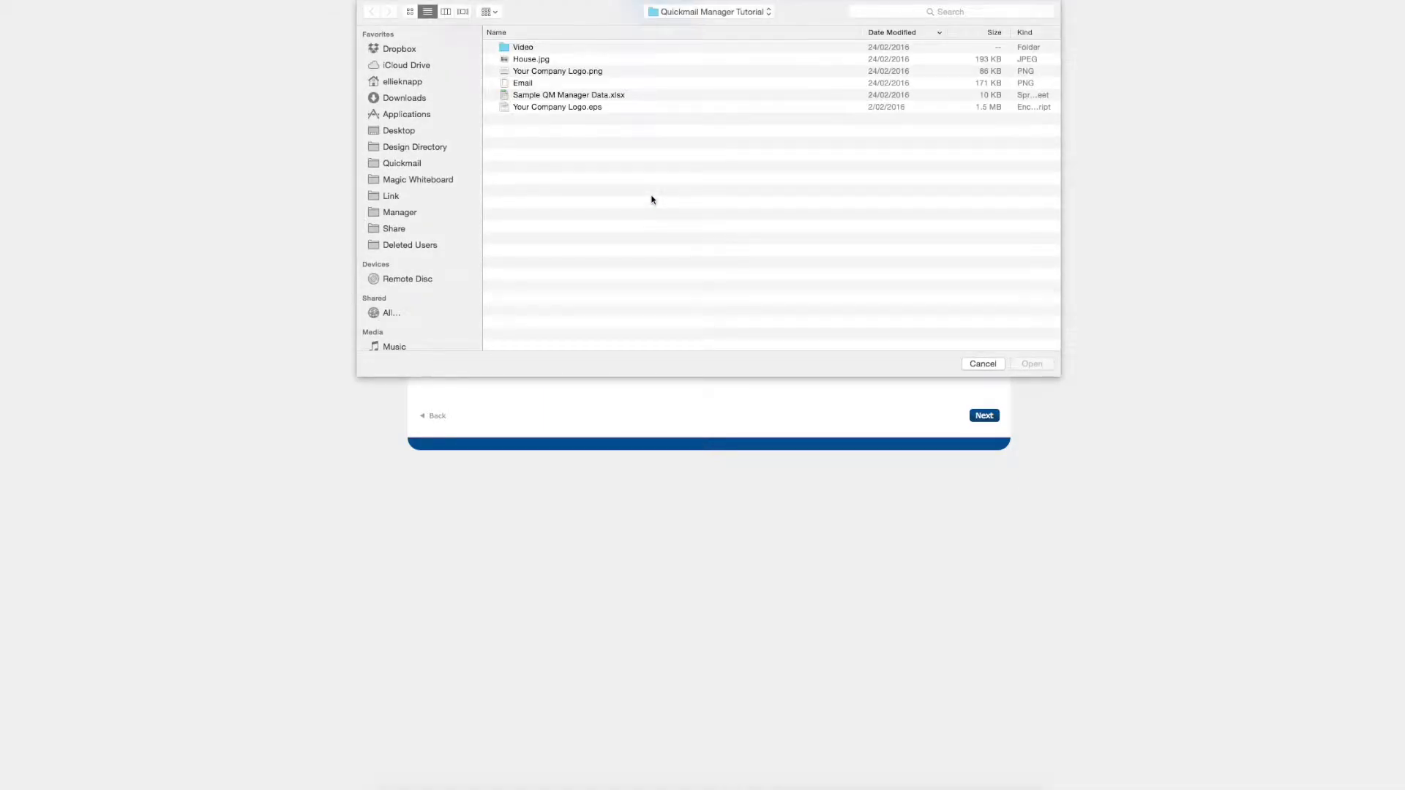
pyautogui.click(607, 97)
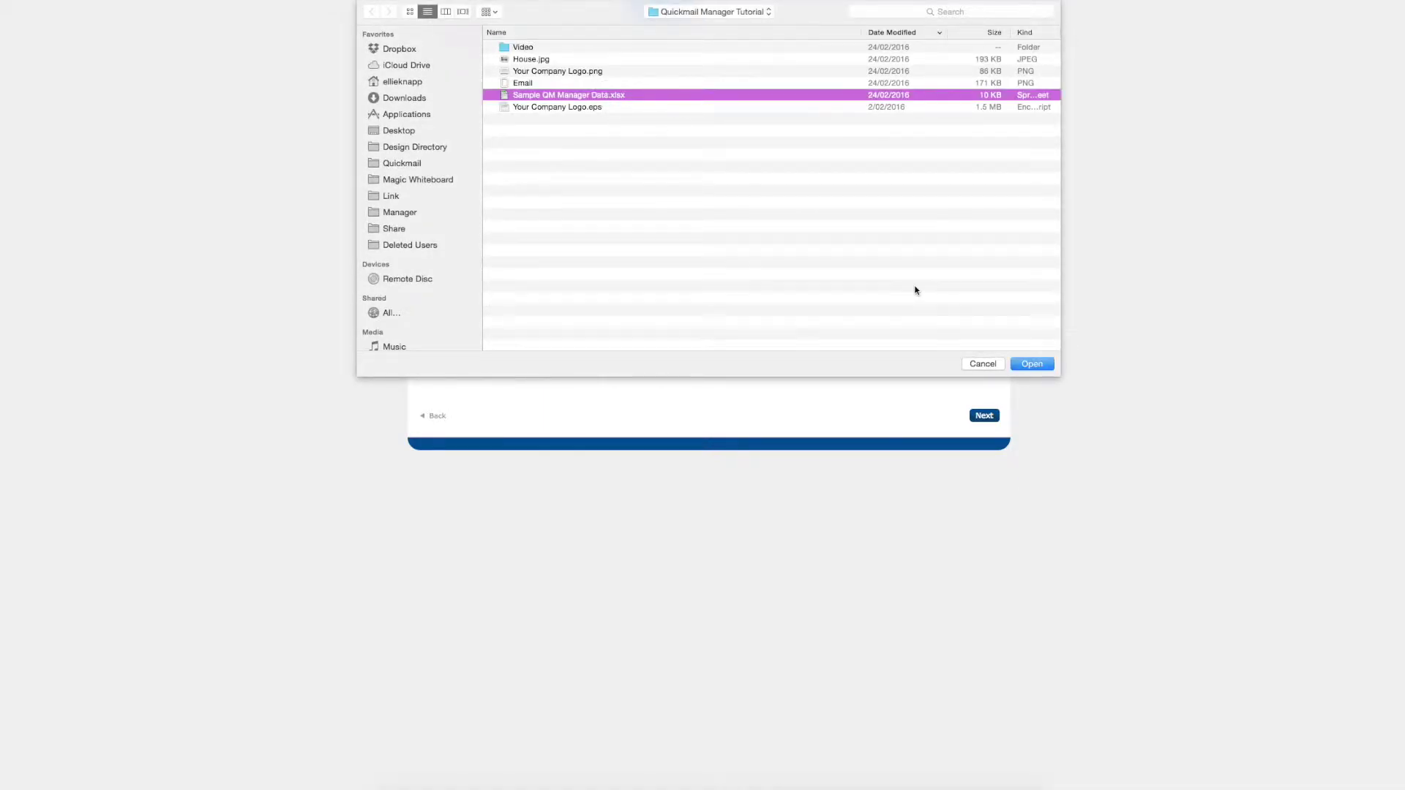
pyautogui.click(1027, 363)
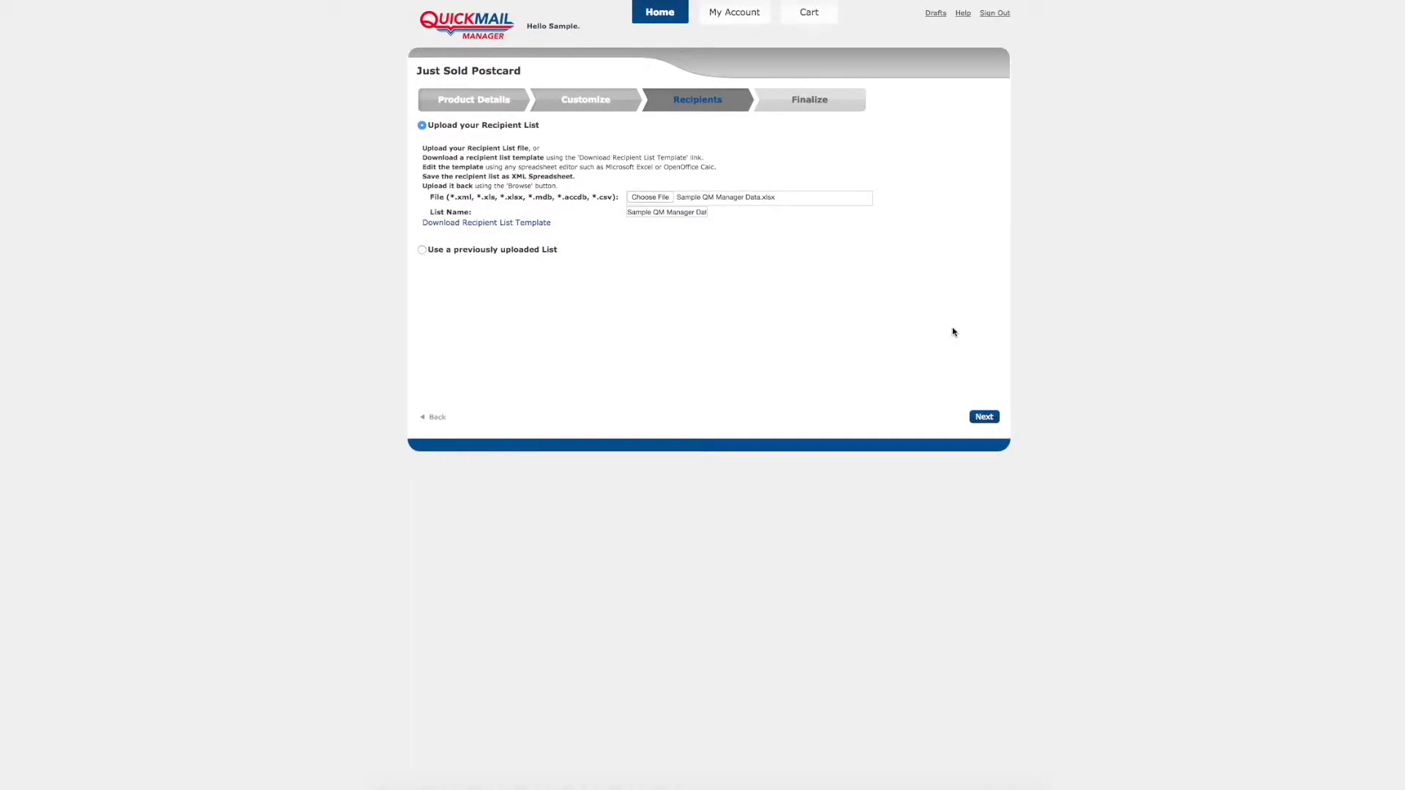
pyautogui.click(987, 417)
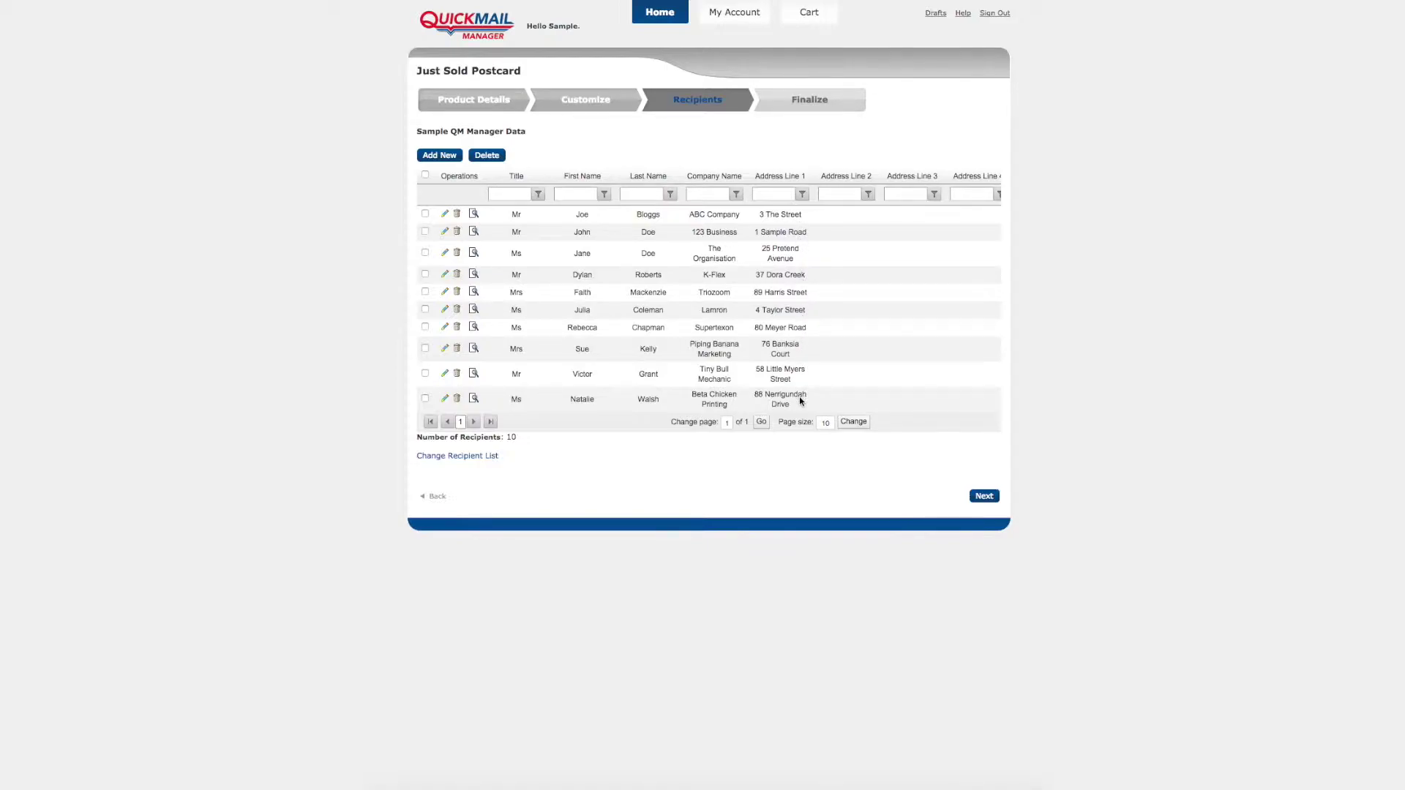
pyautogui.click(446, 158)
# Step: Choose Matt paper, postal date 08/03/2016, ASAP lodgement and Priority delivery, then recalculate pricing
pyautogui.click(984, 496)
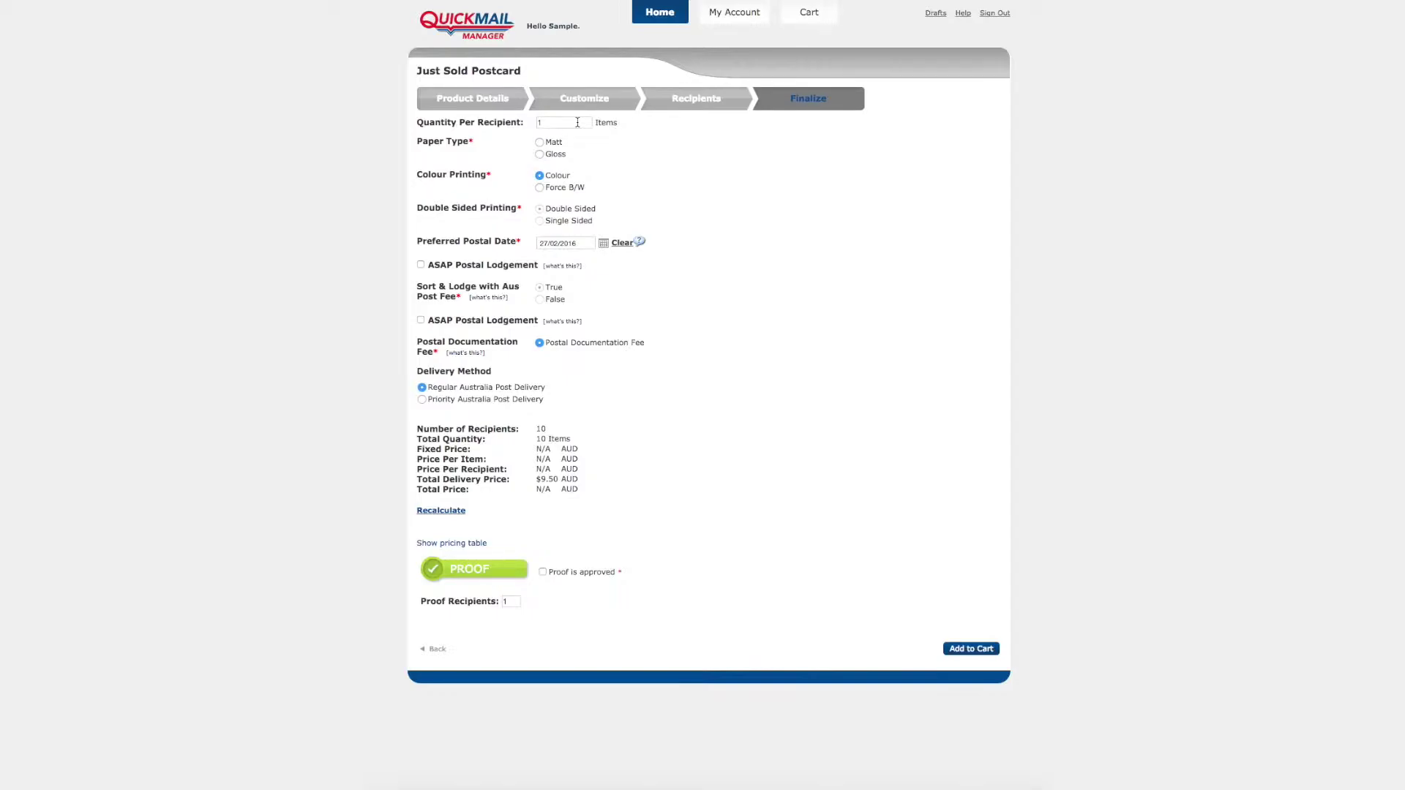
pyautogui.click(542, 143)
pyautogui.click(605, 241)
pyautogui.click(651, 256)
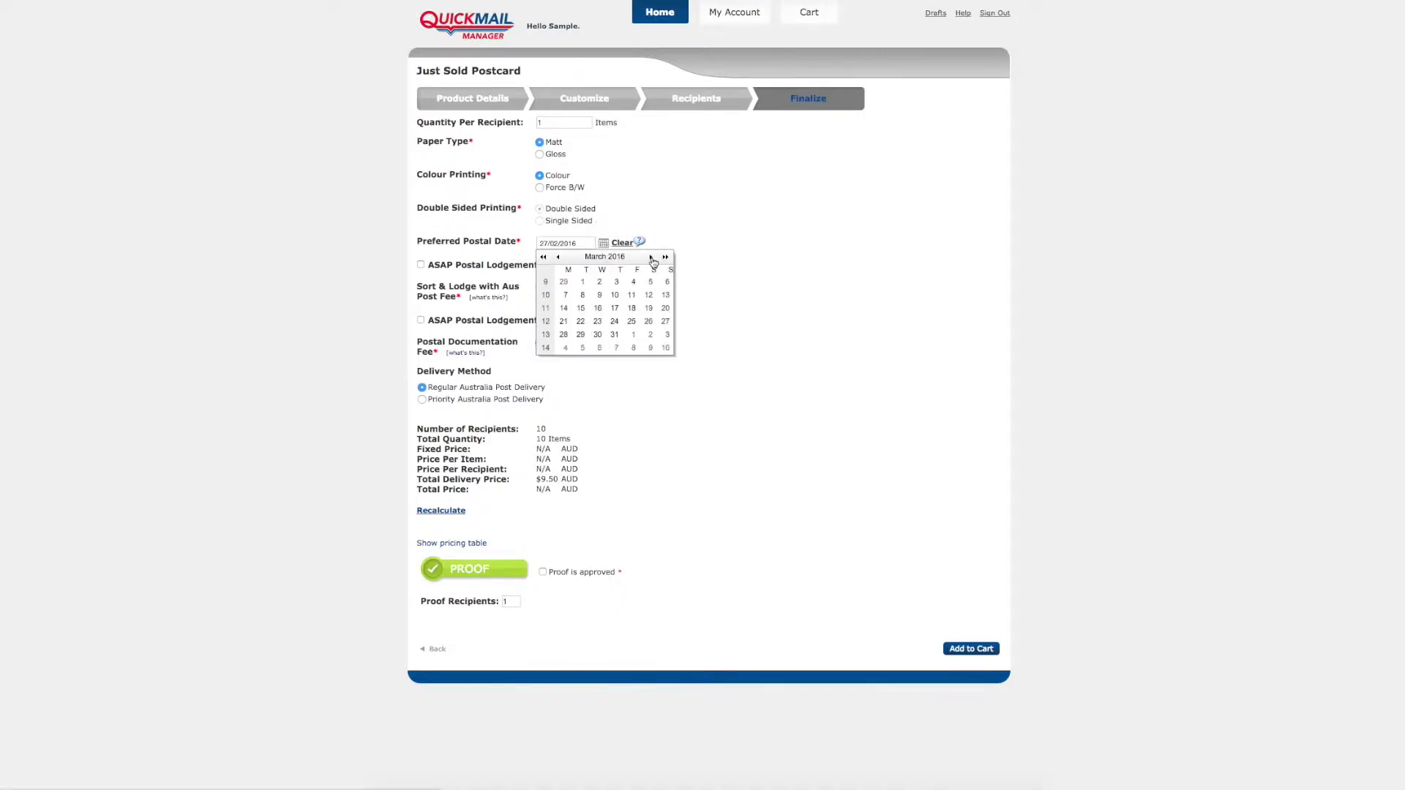
pyautogui.click(583, 295)
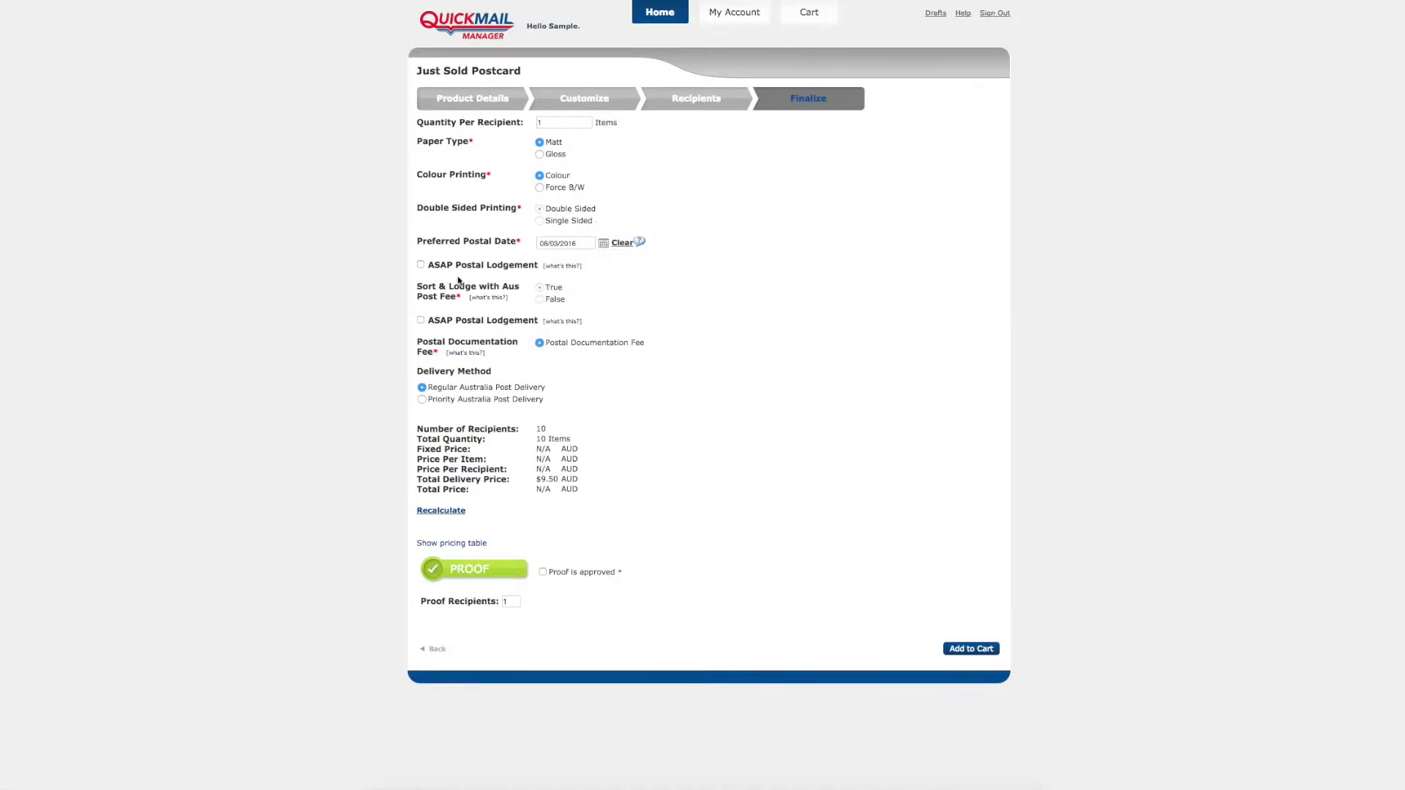
pyautogui.click(421, 265)
pyautogui.click(442, 399)
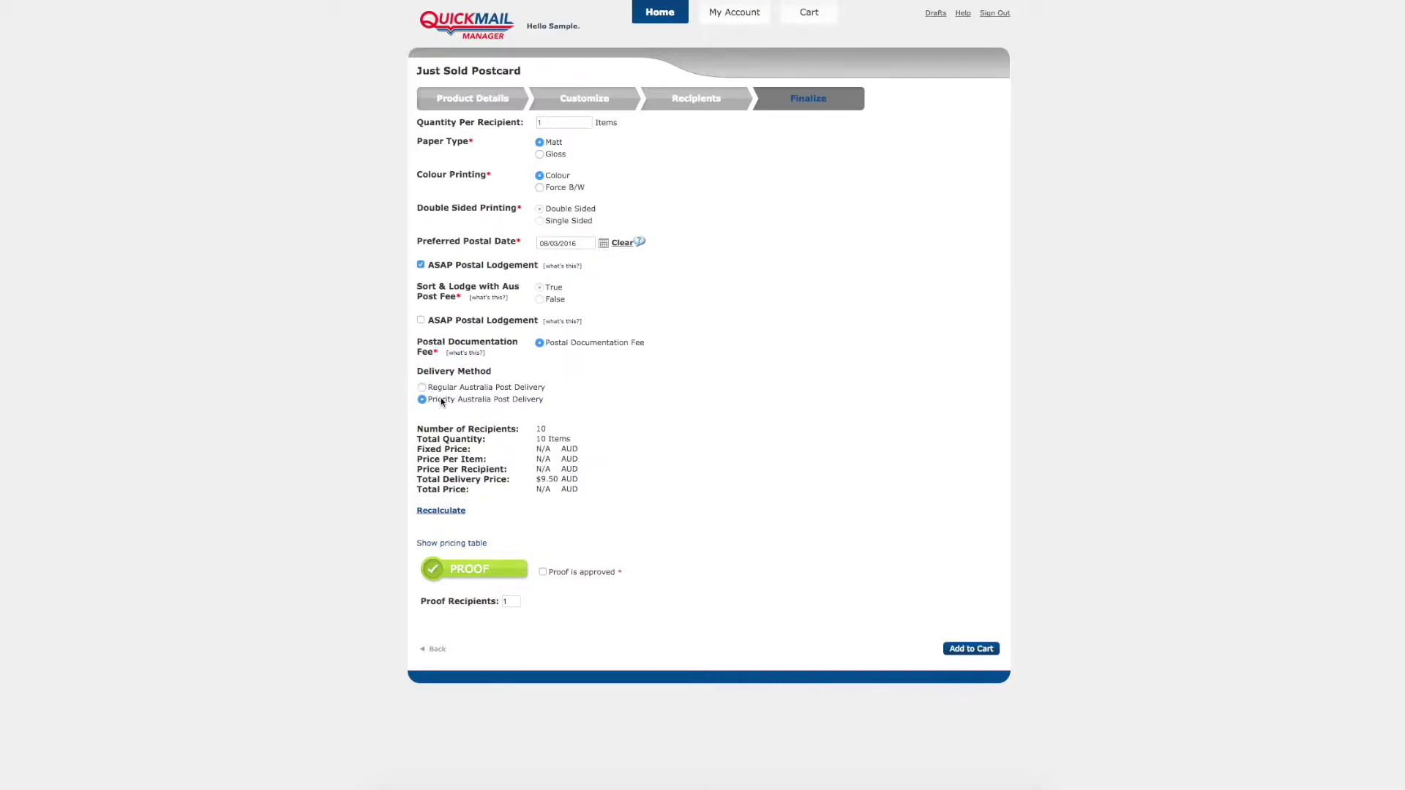
pyautogui.click(455, 514)
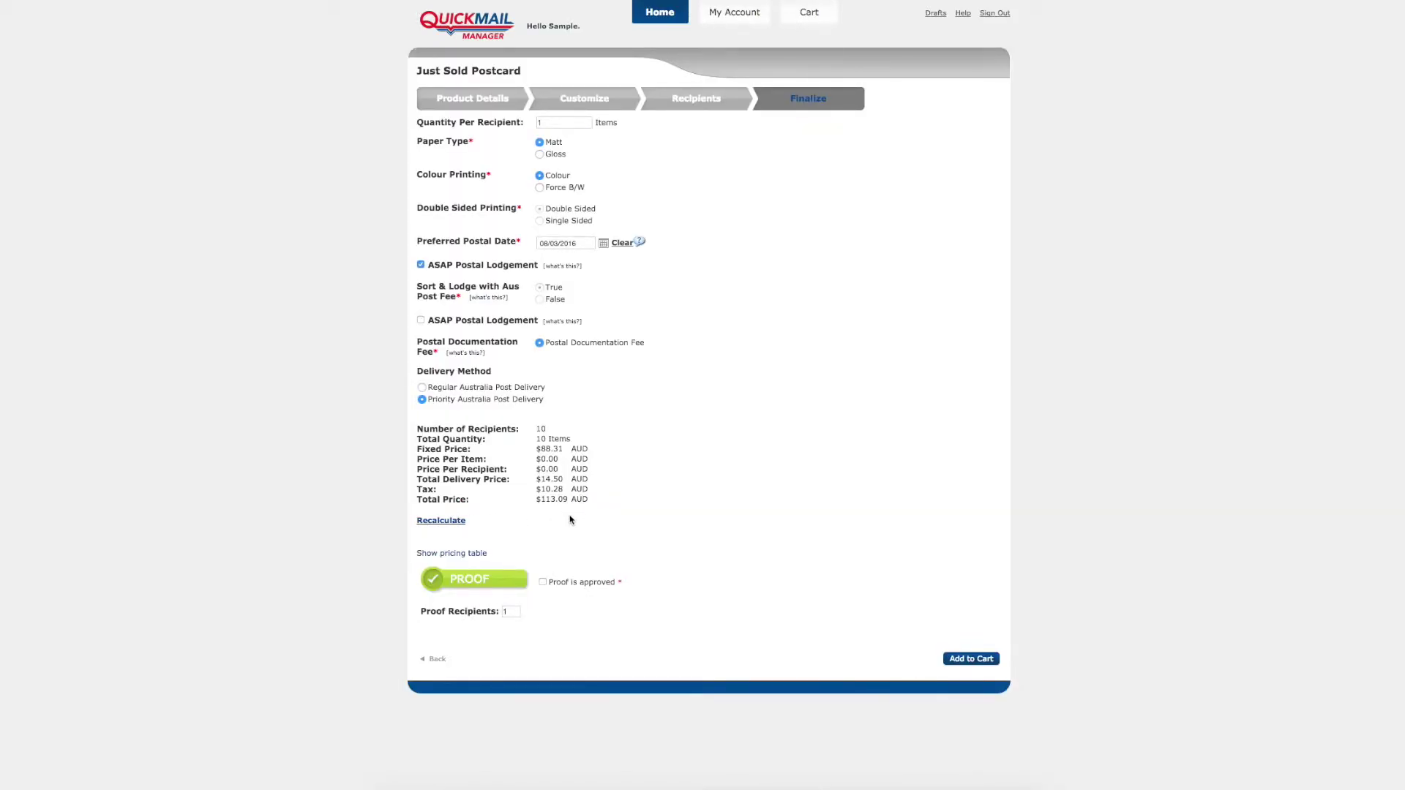
# Step: Review the postcard proof PDF and close it
pyautogui.click(476, 583)
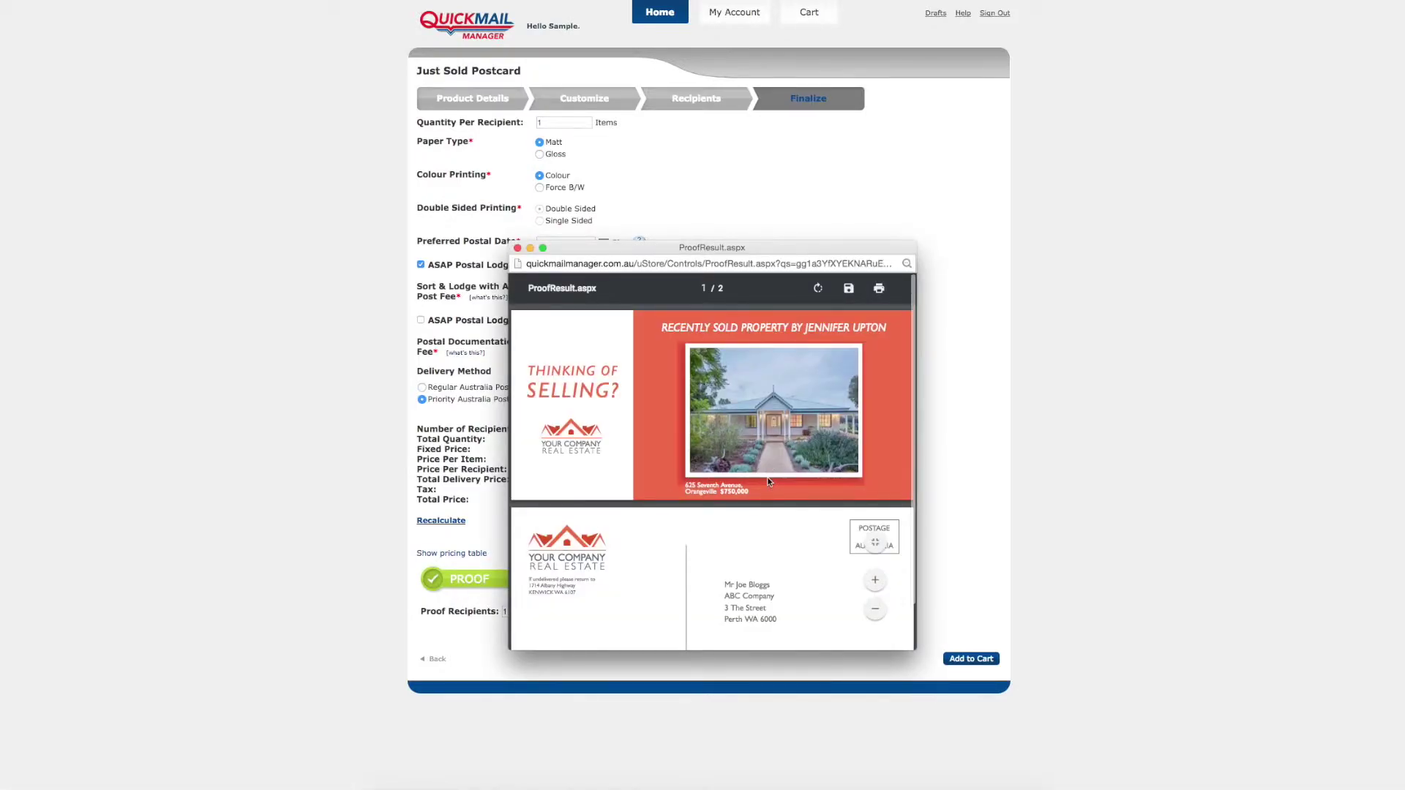
pyautogui.scroll(-2, 767, 481)
pyautogui.scroll(2, 767, 481)
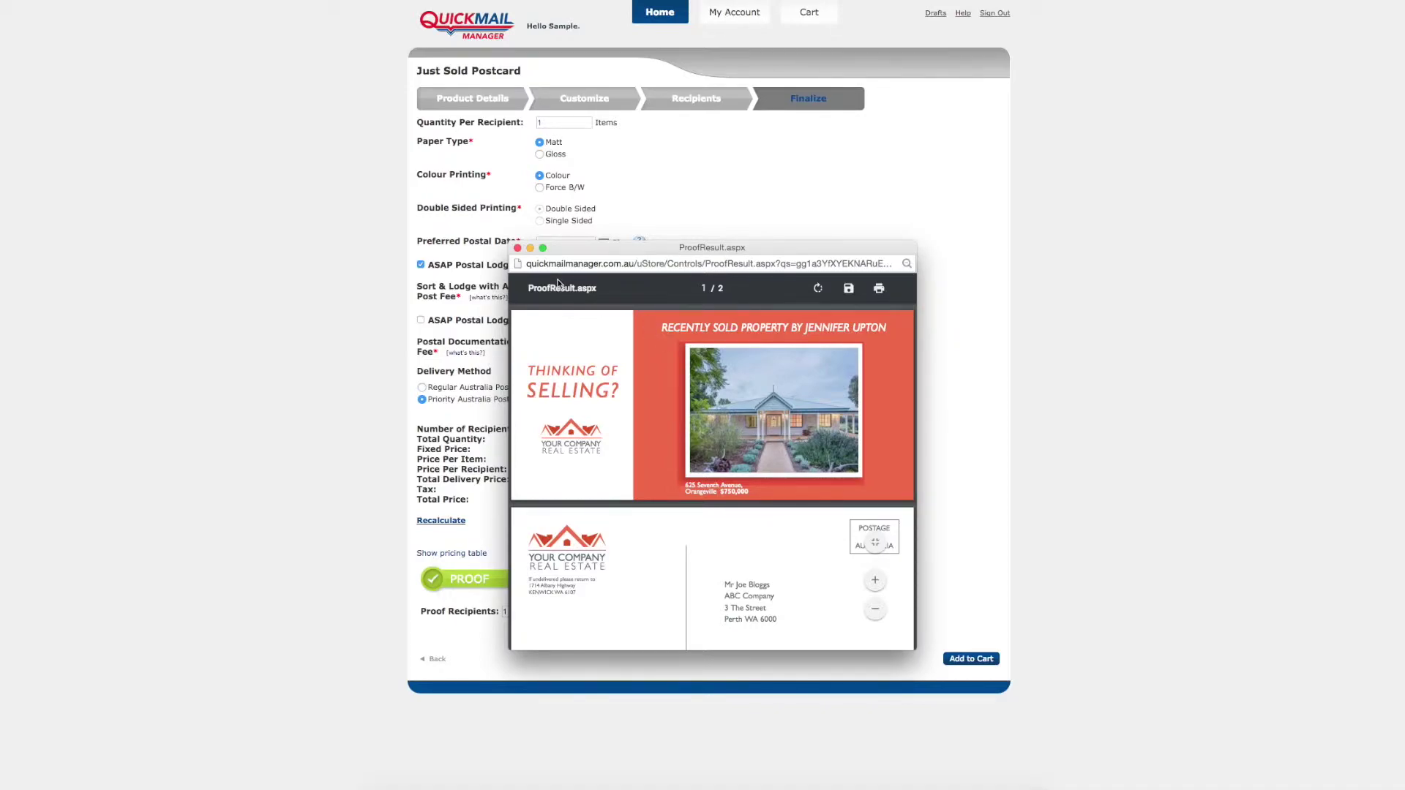
pyautogui.click(518, 249)
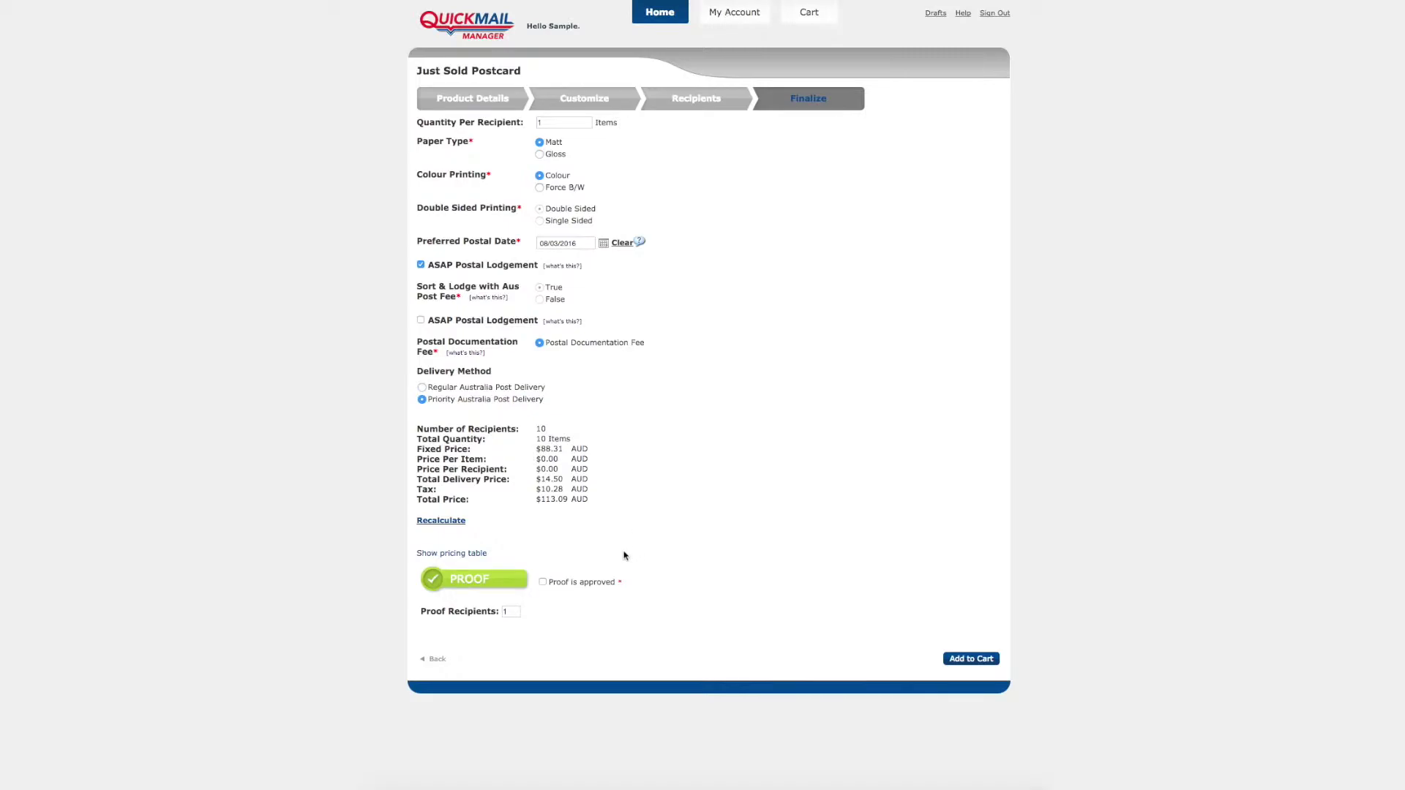
# Step: Approve the proof, add the $113.09 postcard order to the cart, and proceed to checkout
pyautogui.click(585, 583)
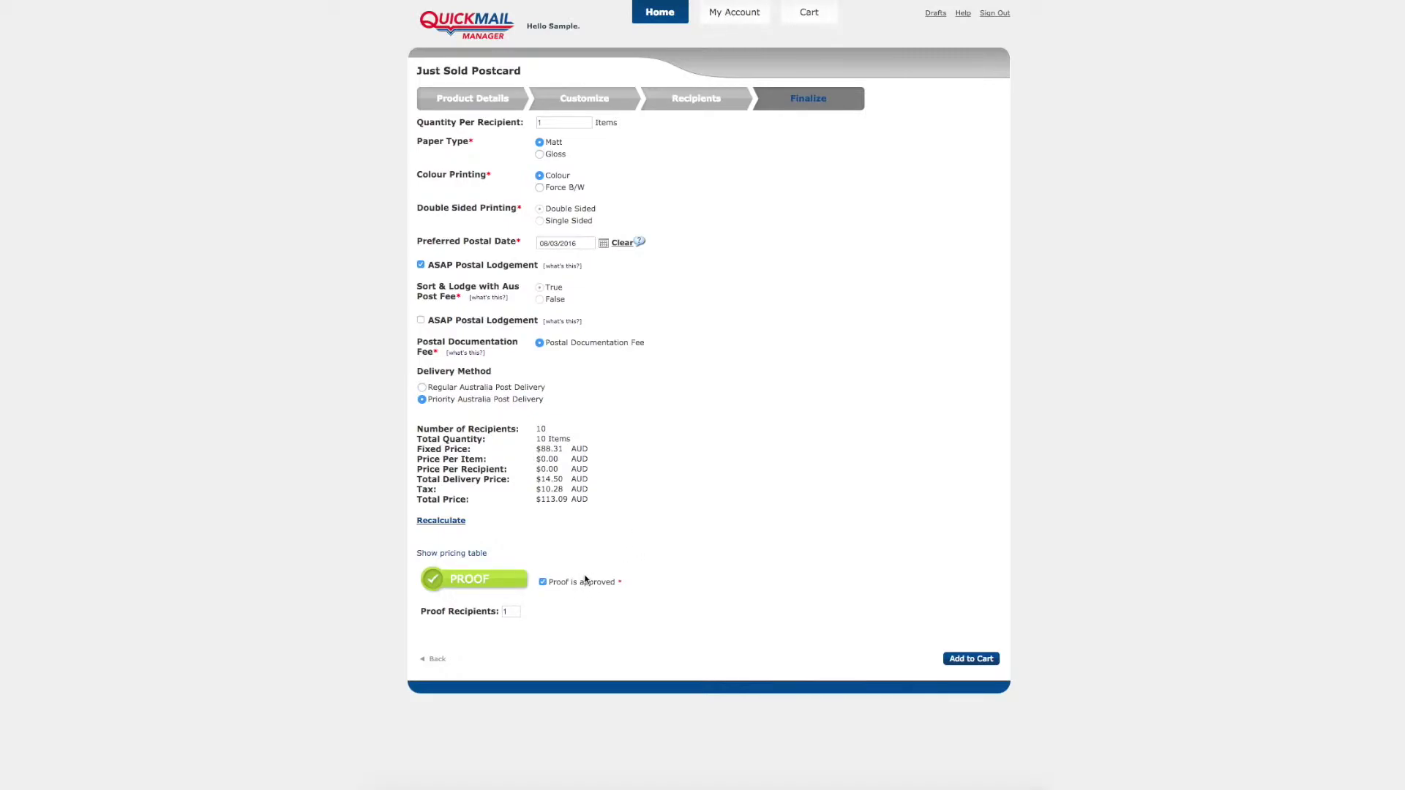
pyautogui.click(961, 660)
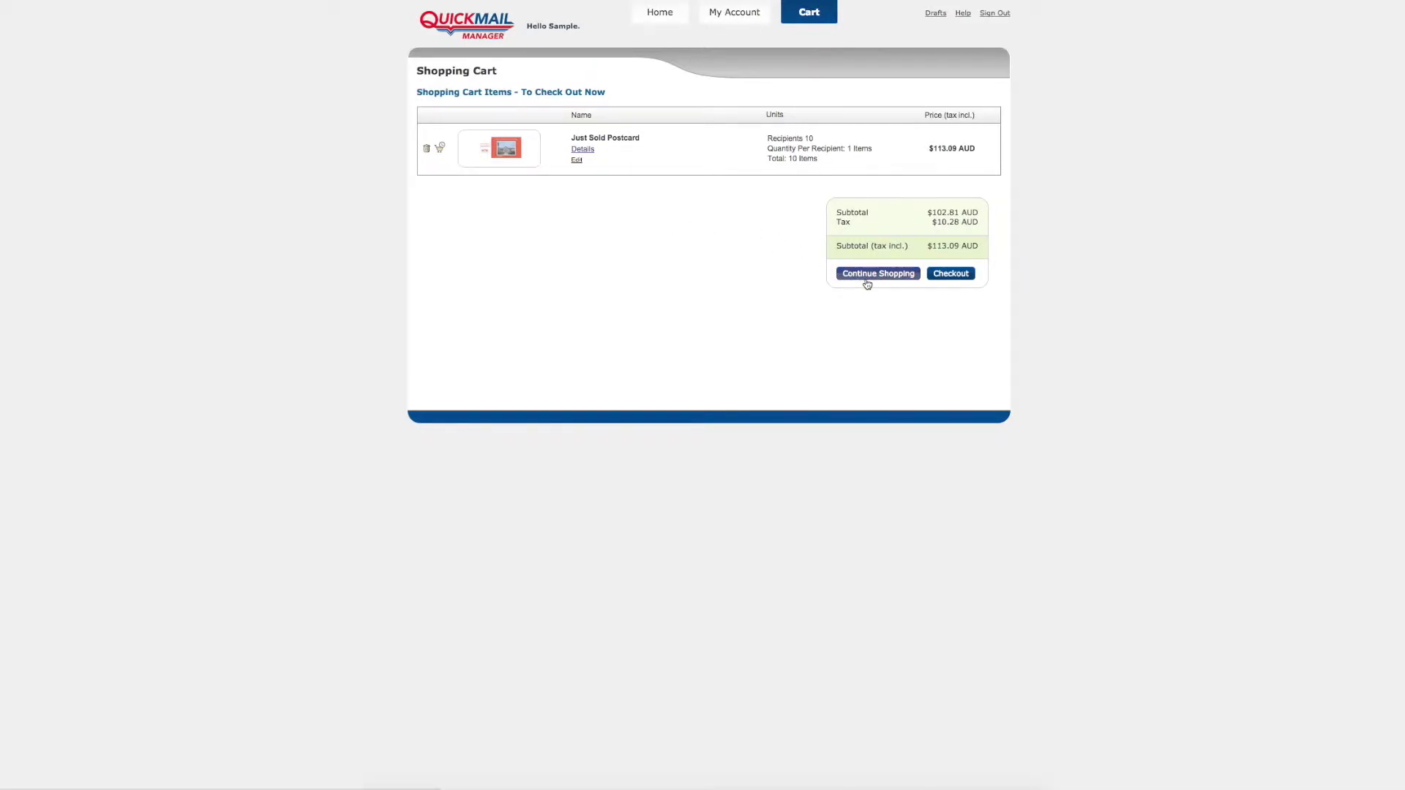
pyautogui.click(950, 273)
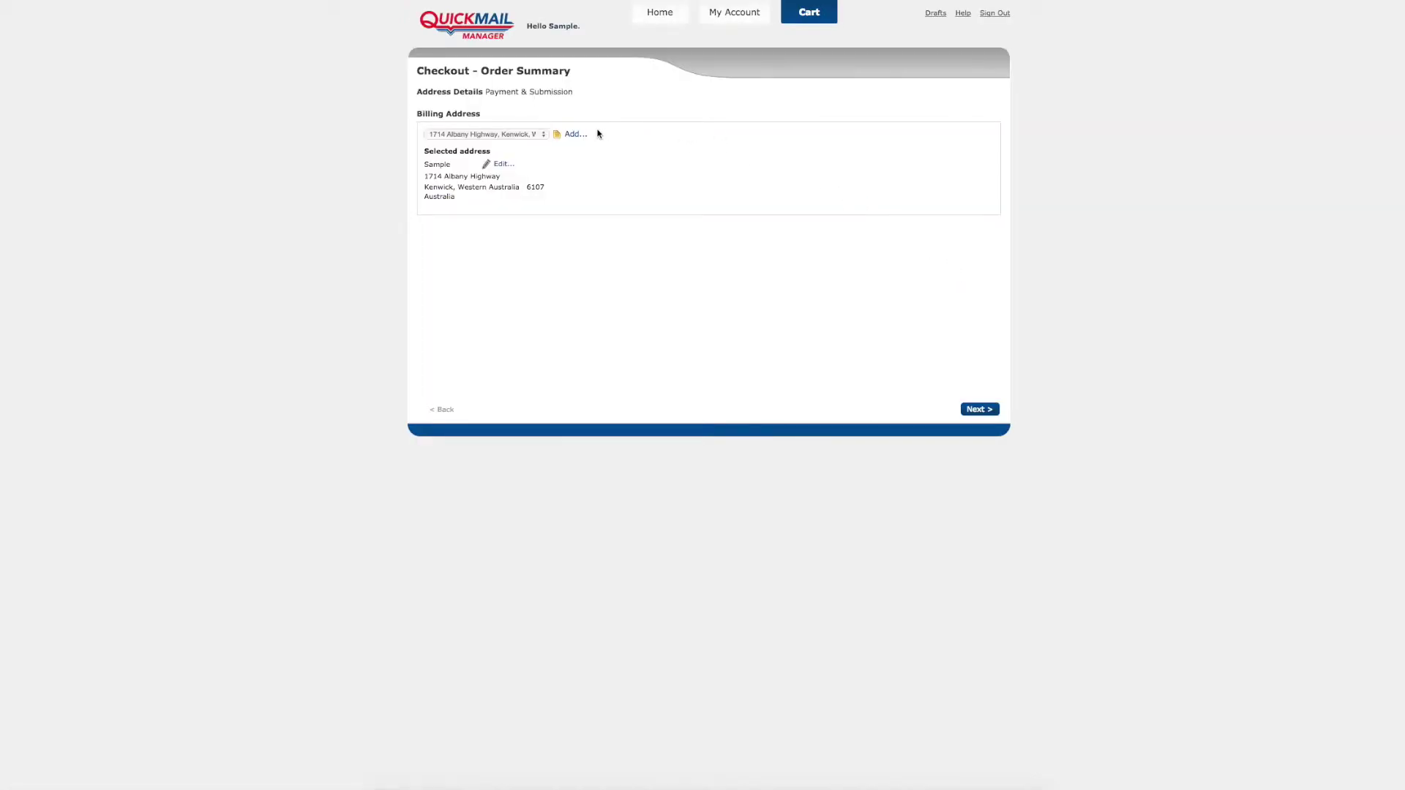
# Step: Keep the existing billing address, cancelling the new-address form, and continue to Payment & Submission
pyautogui.click(575, 136)
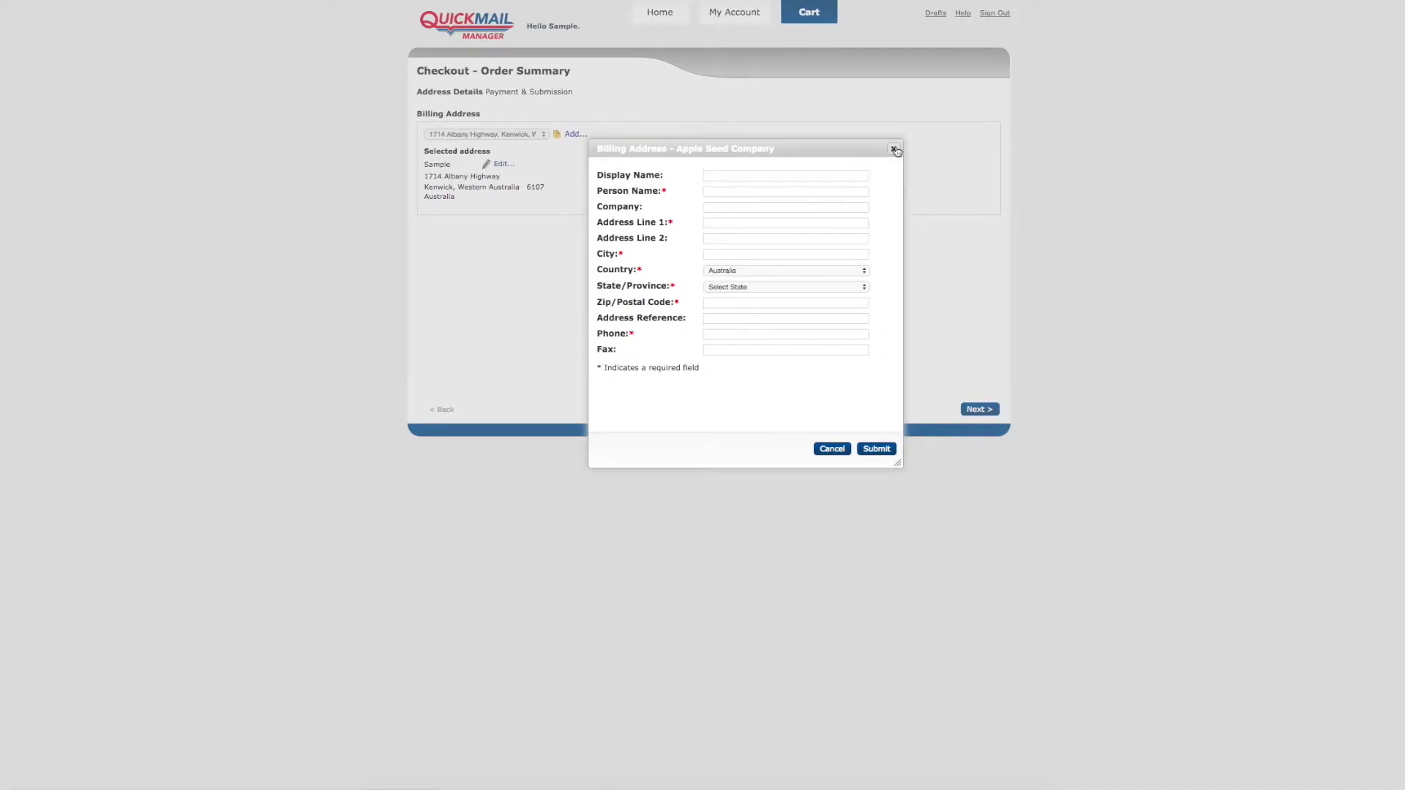
pyautogui.click(895, 150)
pyautogui.click(980, 409)
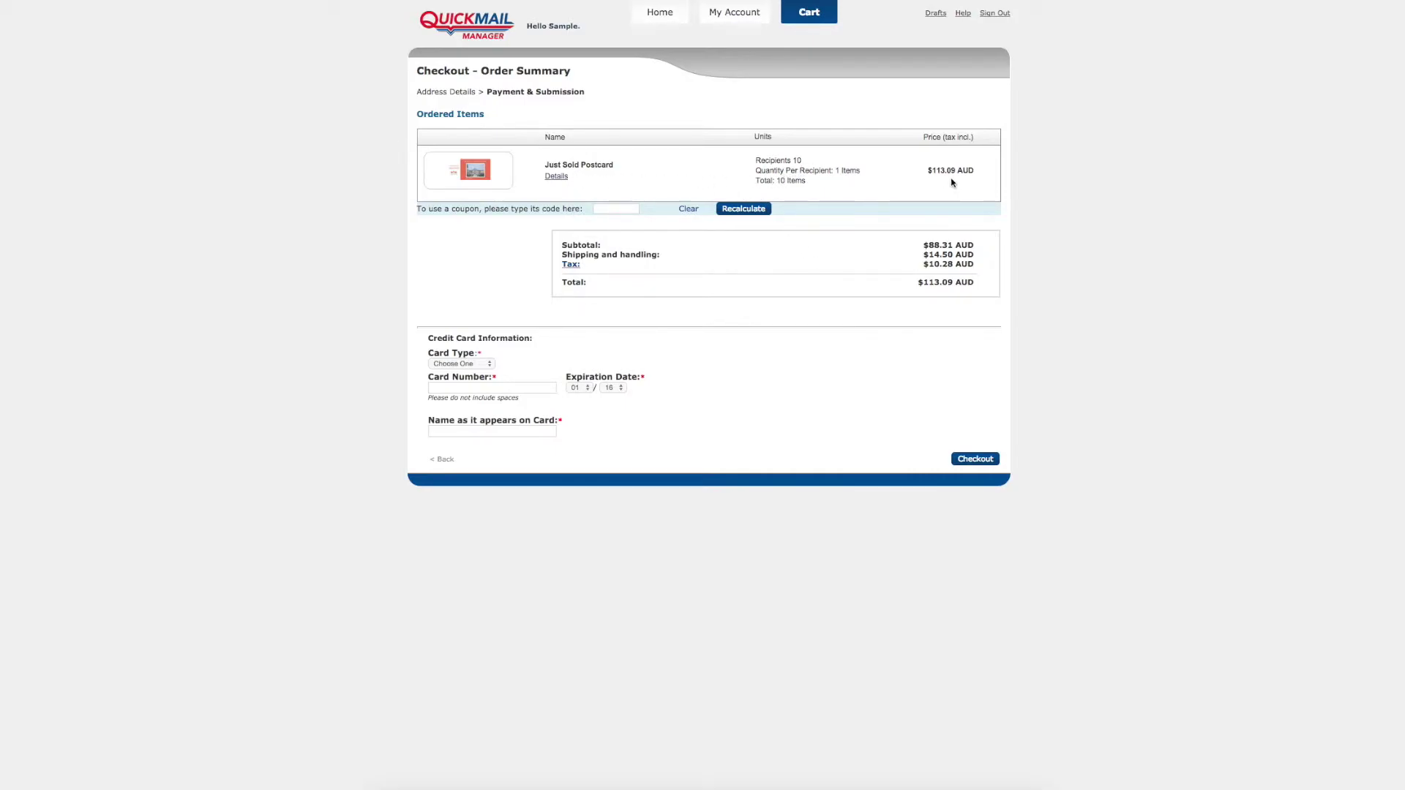
# Step: Select VISA as the card type and enter the card number
pyautogui.click(477, 365)
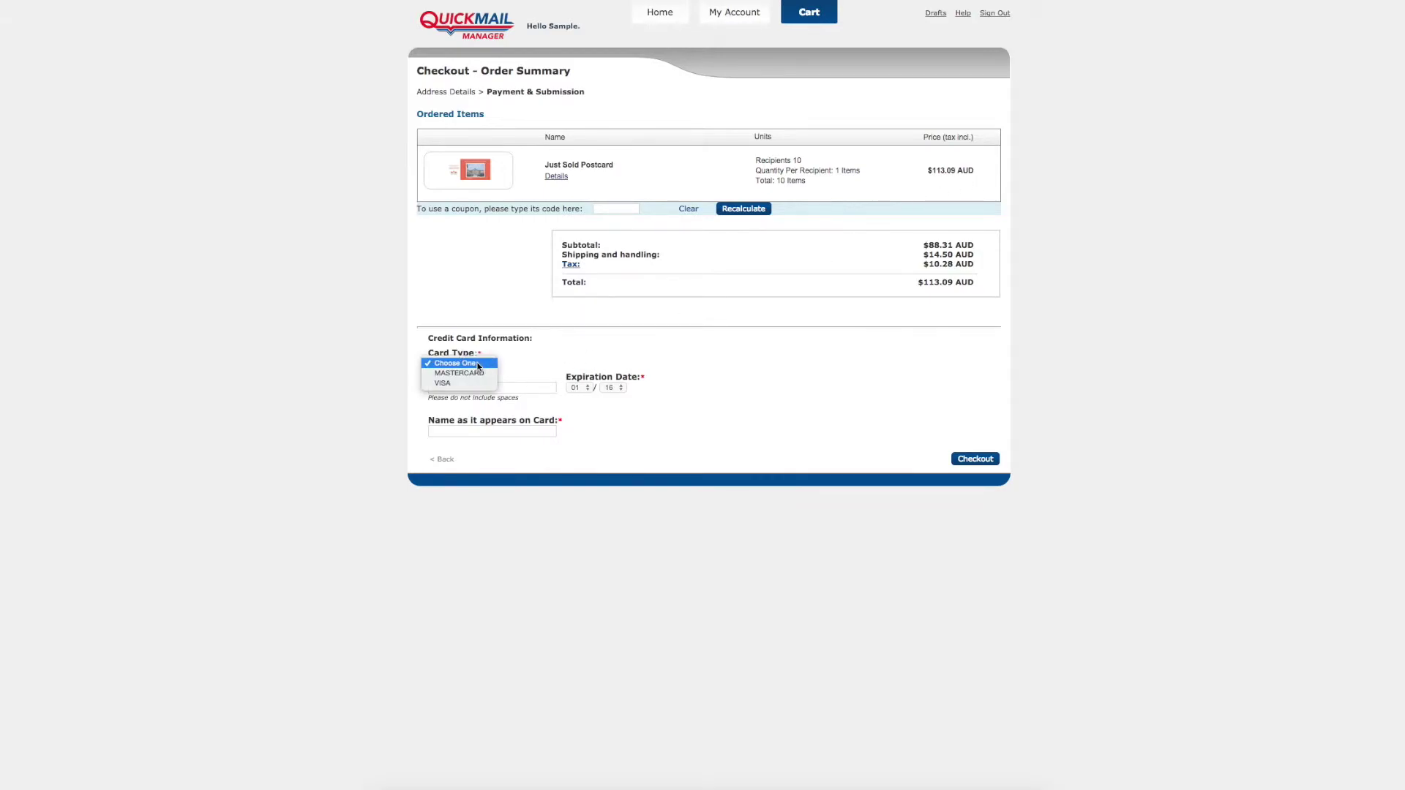
pyautogui.click(474, 384)
pyautogui.click(494, 387)
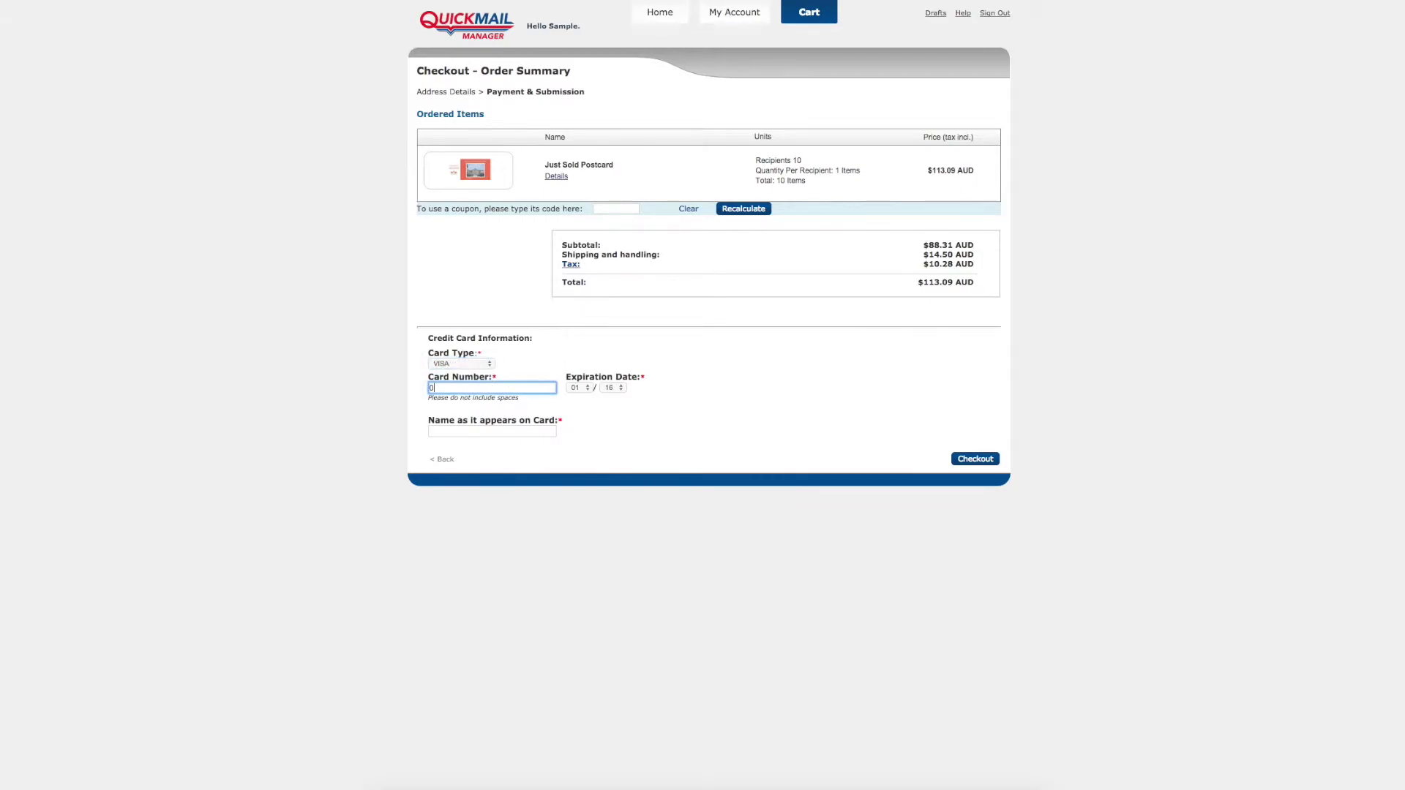
pyautogui.write('0000000000000000')
# Step: Set the card expiry to 02/17, enter the cardholder name, and submit the order
pyautogui.click(576, 388)
pyautogui.click(576, 399)
pyautogui.click(611, 390)
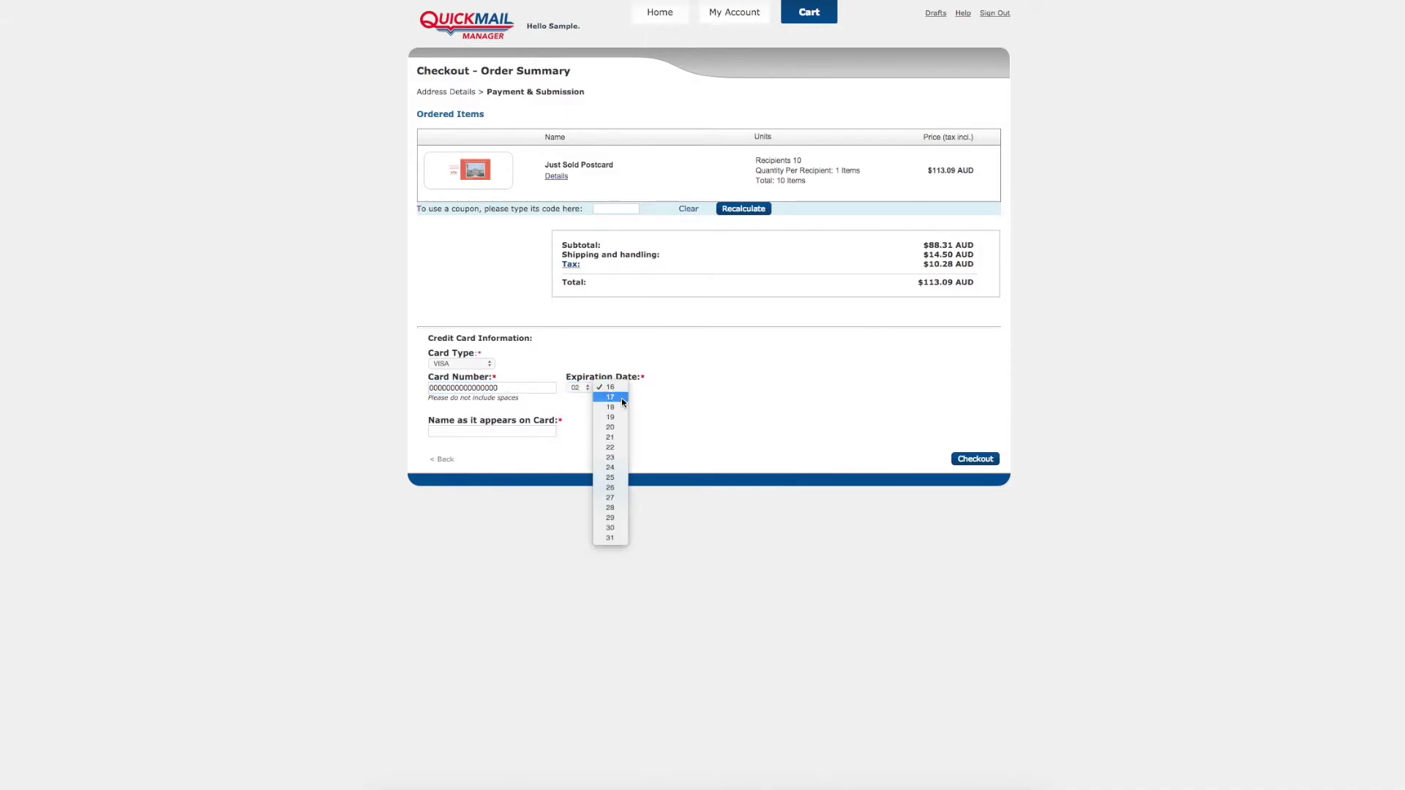
pyautogui.click(611, 404)
pyautogui.click(520, 431)
pyautogui.write('Qui')
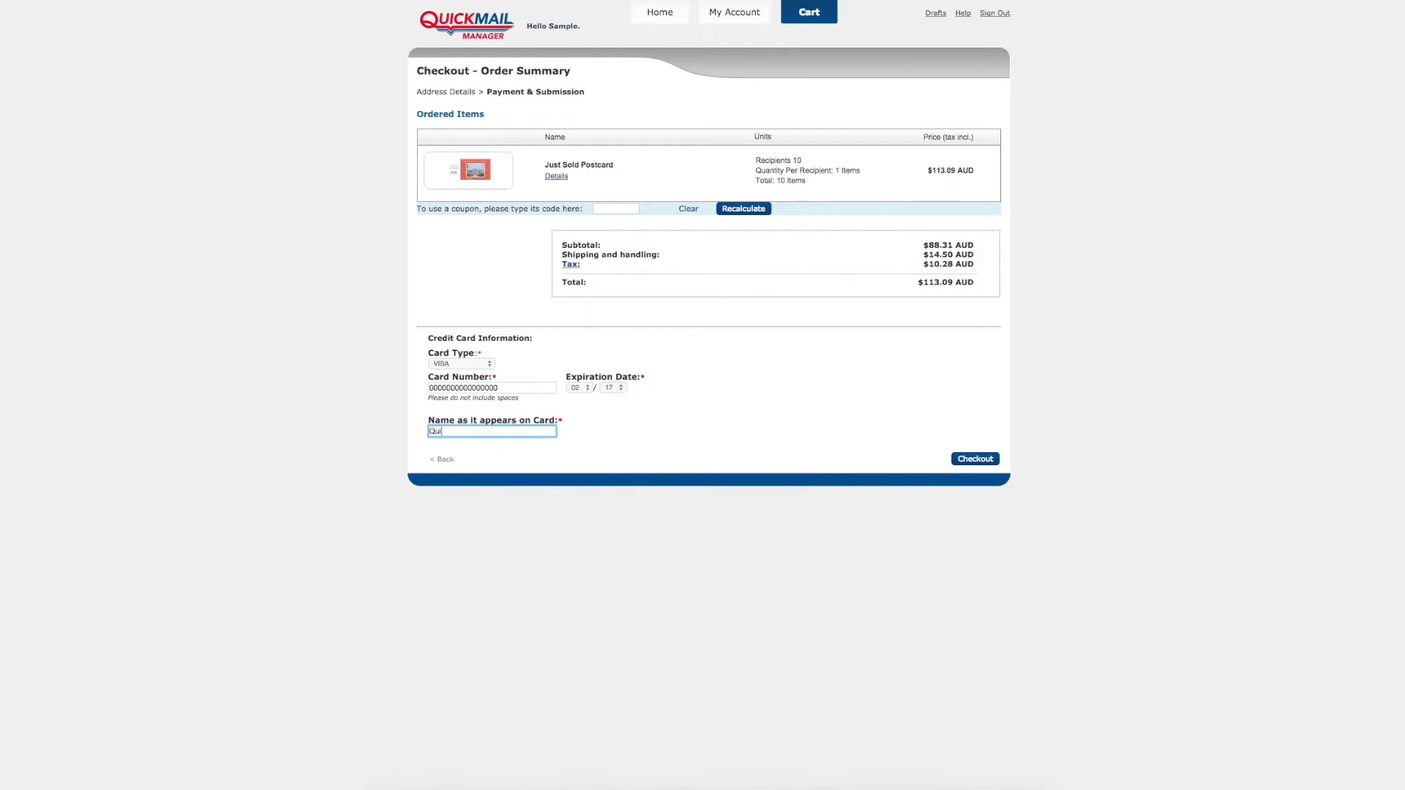
pyautogui.write('ckmail Manager')
pyautogui.click(984, 462)
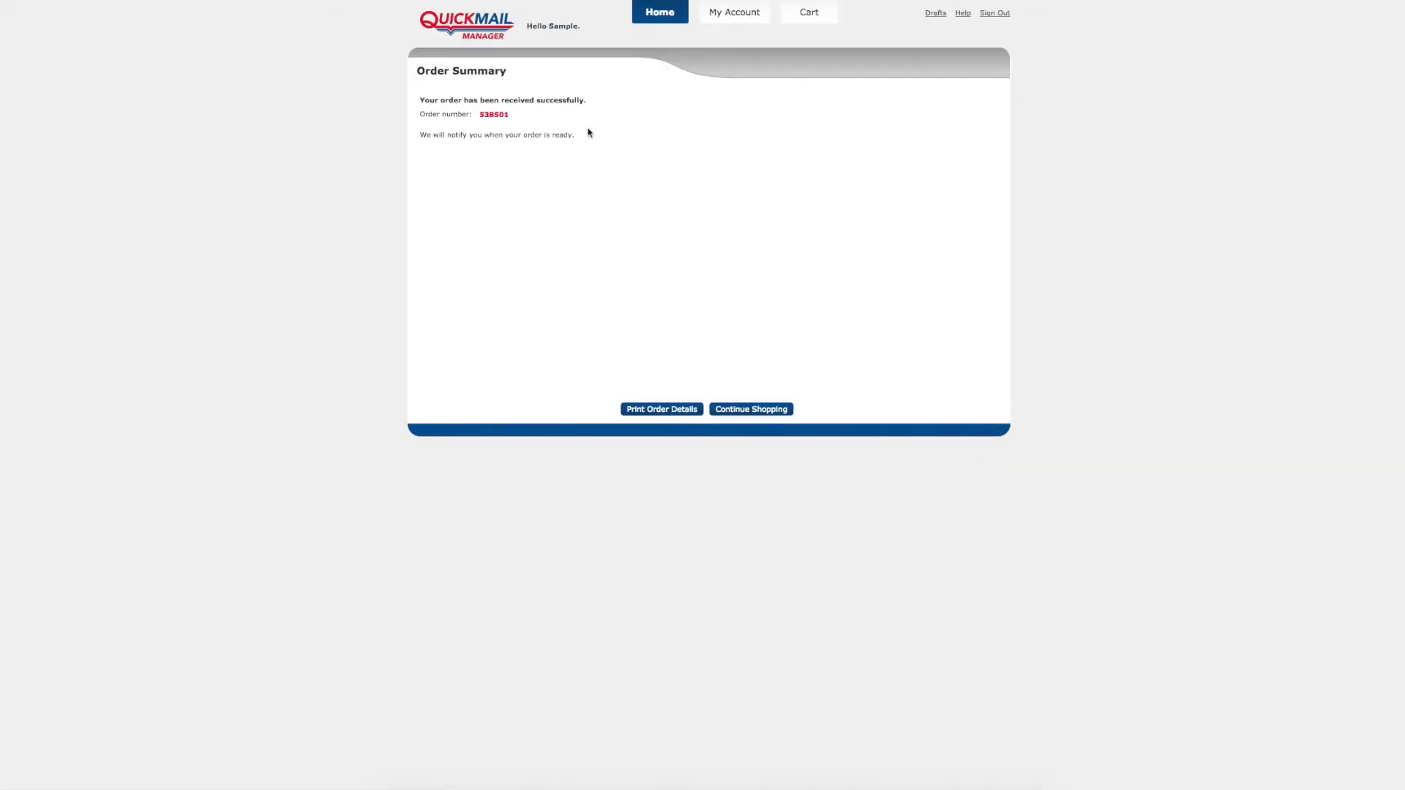
# Step: Open the latest order in Order History and briefly compare it with the confirmation e-mail
pyautogui.click(738, 18)
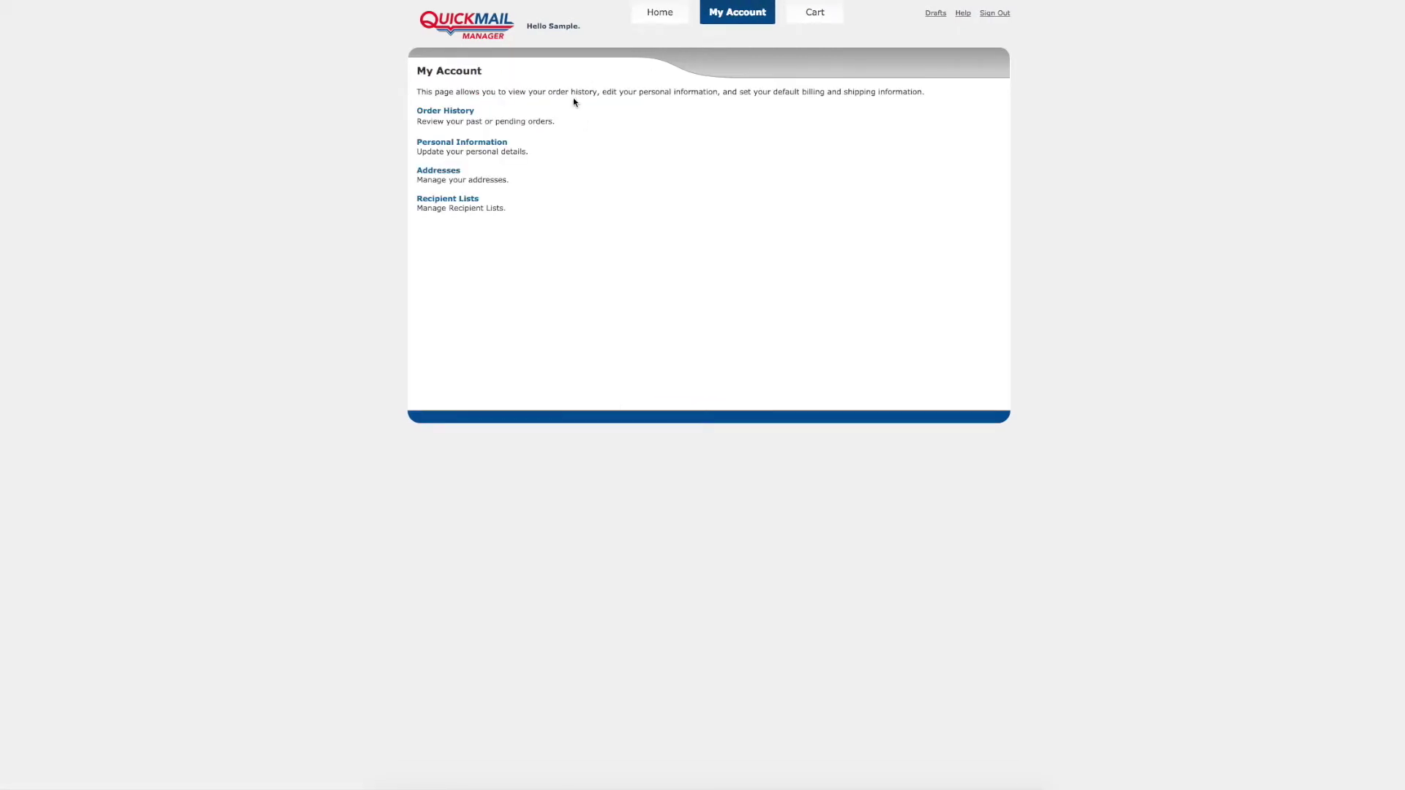
pyautogui.click(461, 111)
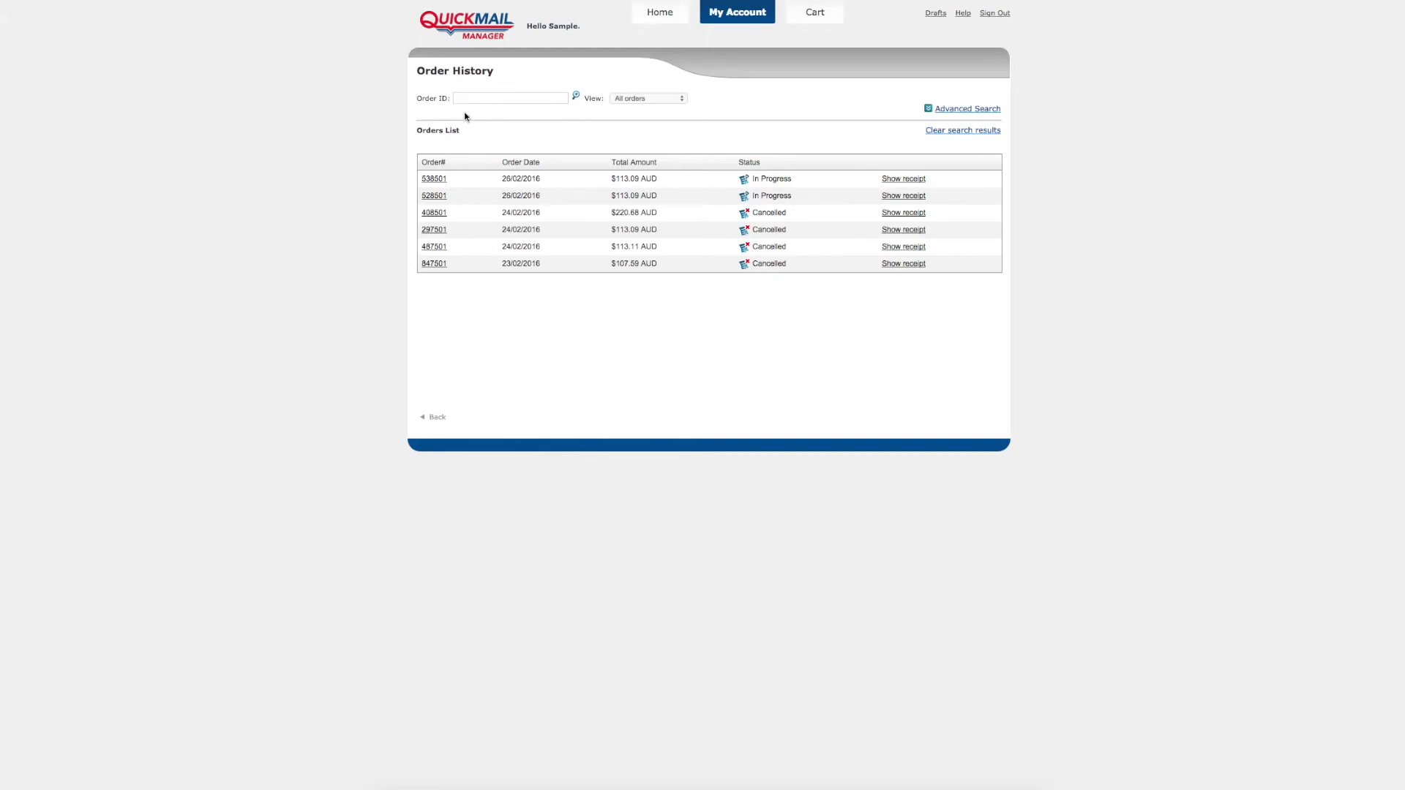
pyautogui.moveTo(448, 181)
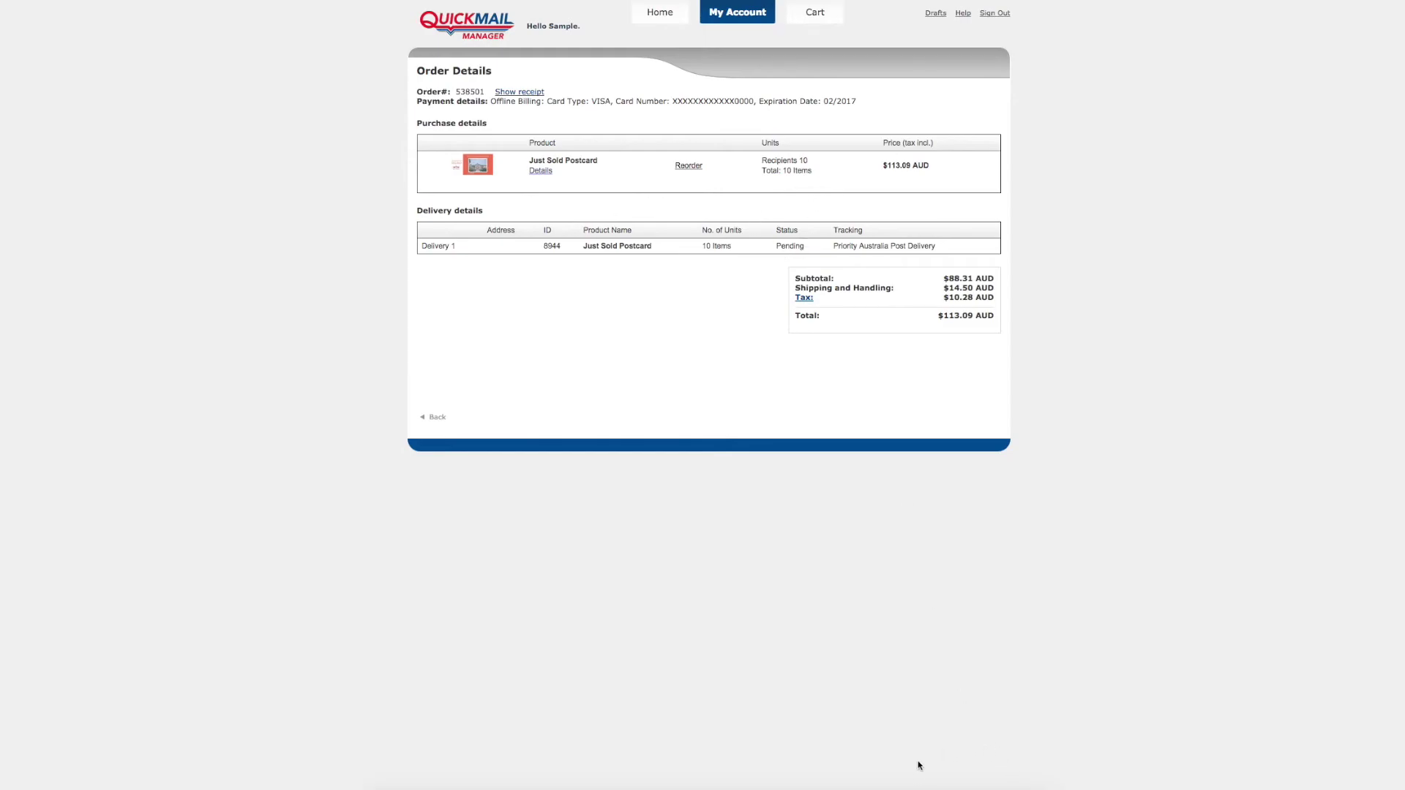
pyautogui.click(899, 776)
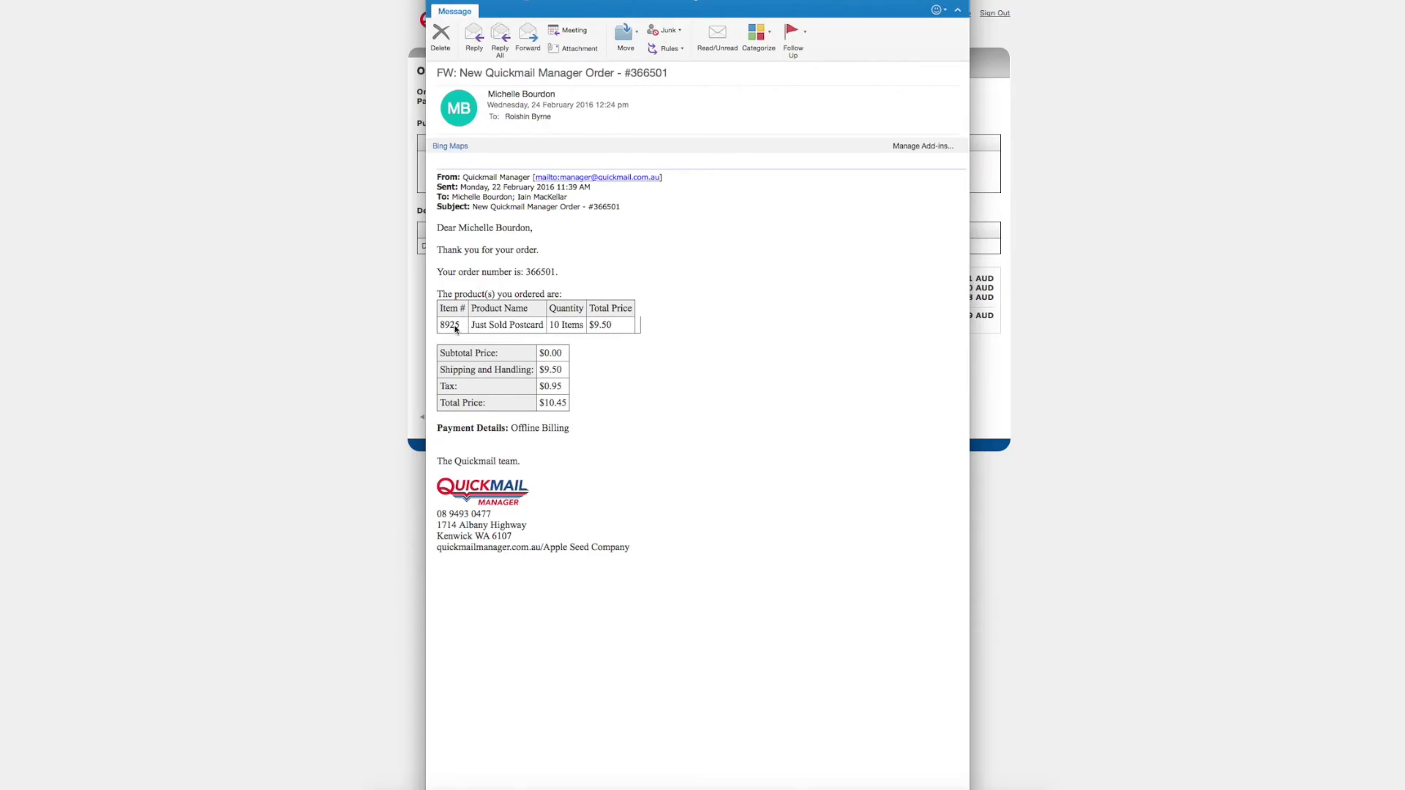
pyautogui.press('super+w')
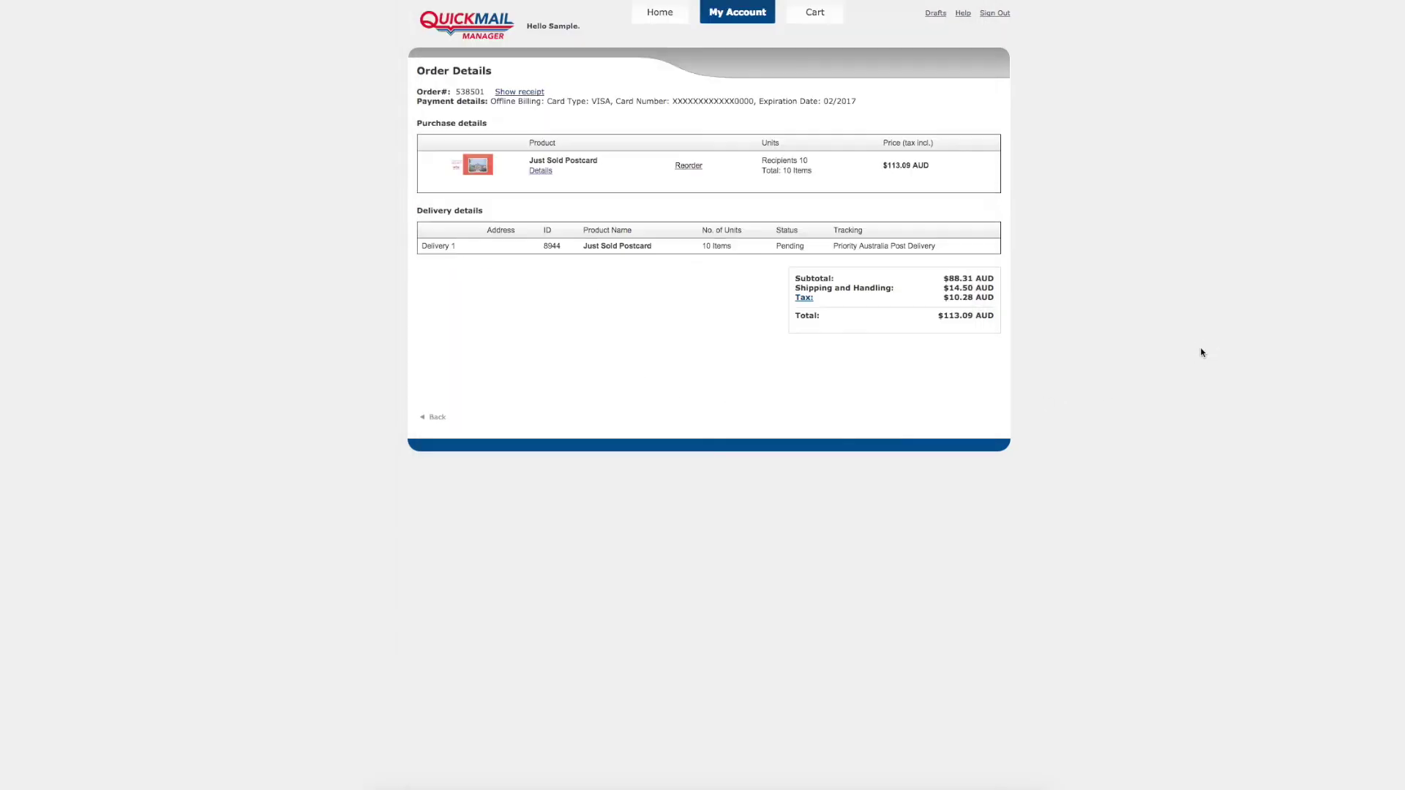